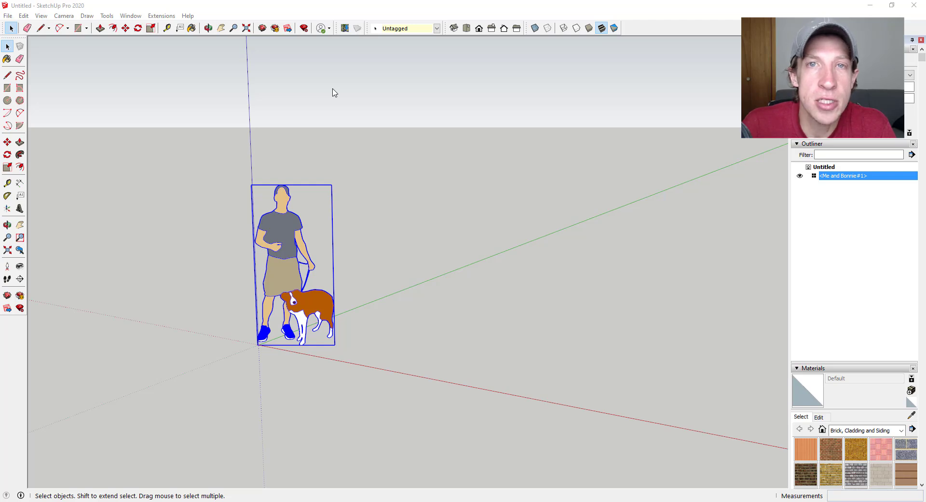
left_click(517, 267)
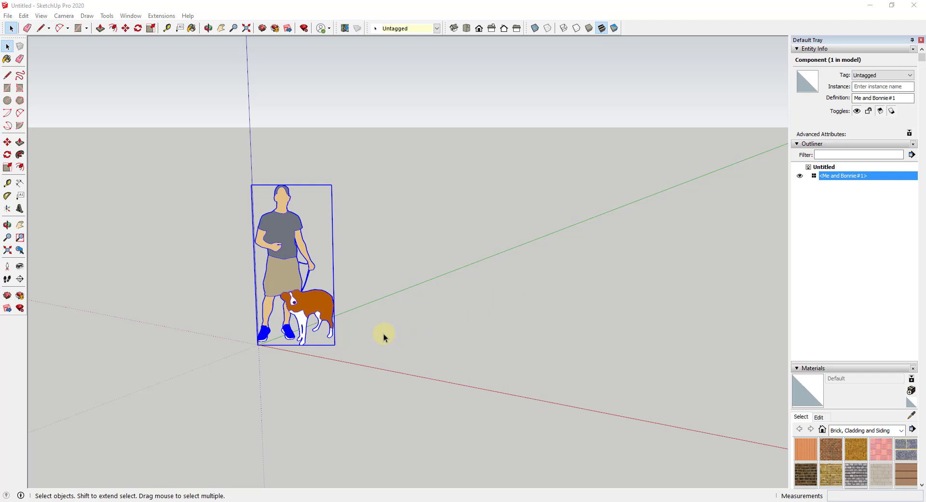
scroll(382, 338, "down", 1)
left_click(336, 343)
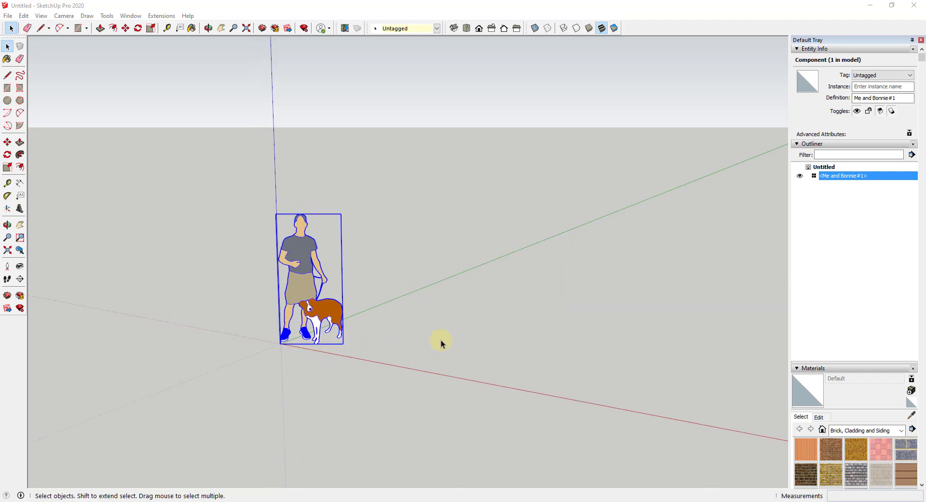
scroll(304, 344, "up", 2)
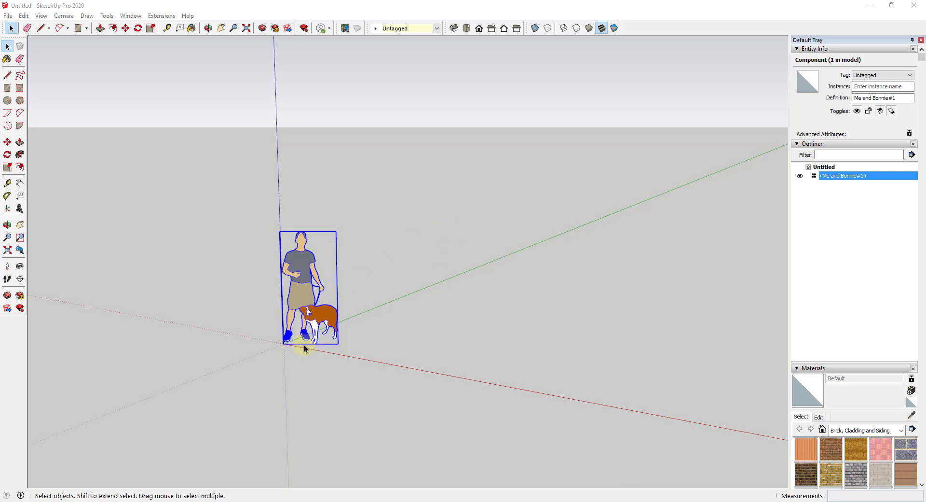
middle_click_drag(316, 348, 304, 351)
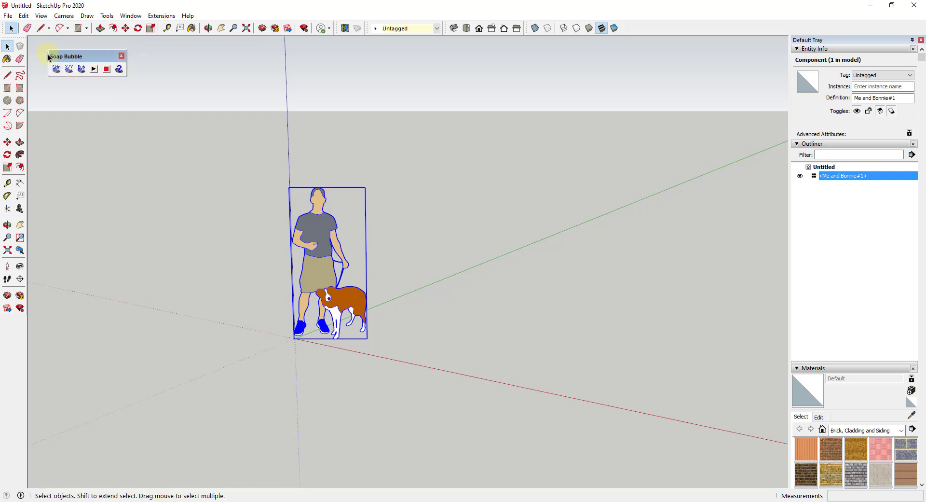
middle_click_drag(341, 297, 289, 343)
scroll(290, 343, "up", 2)
key("c")
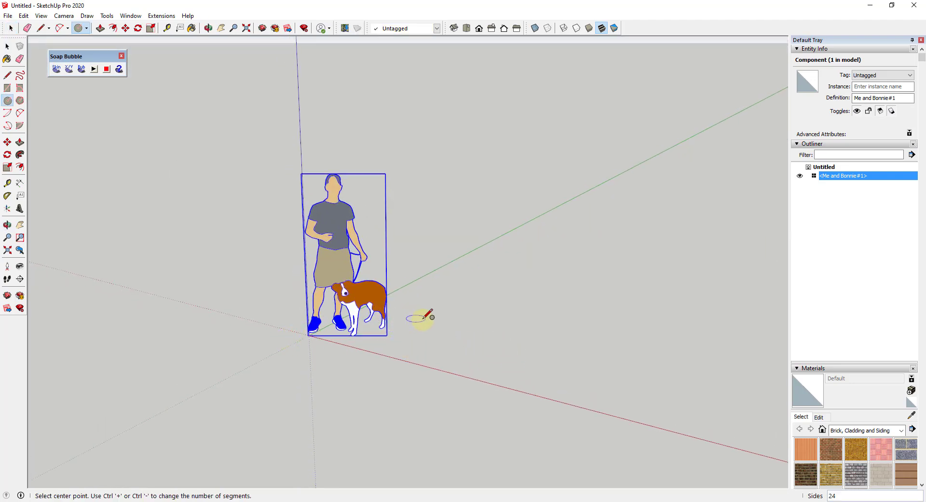
key("space")
scroll(381, 321, "down", 2)
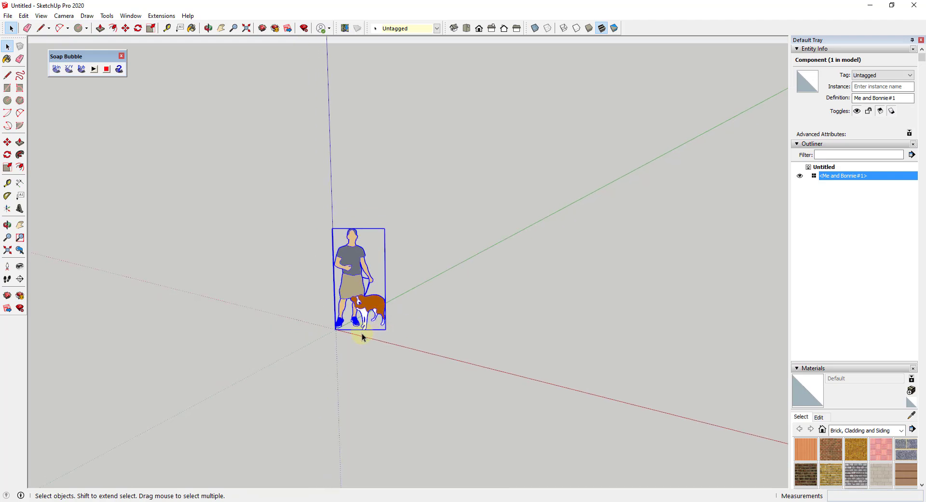
- Draw an 8-sided circle centred on the origin, with its radius point on the red axis
key("c")
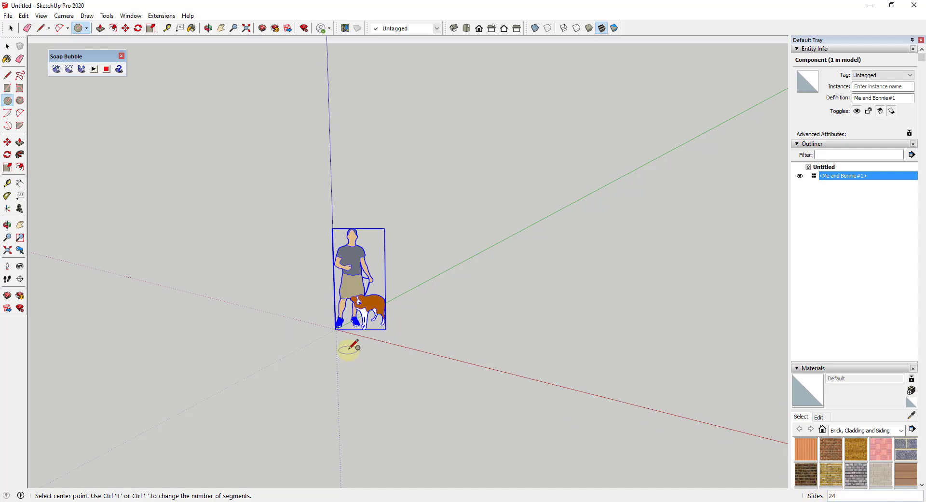
type("8")
left_click(336, 329)
scroll(337, 326, "down", 5)
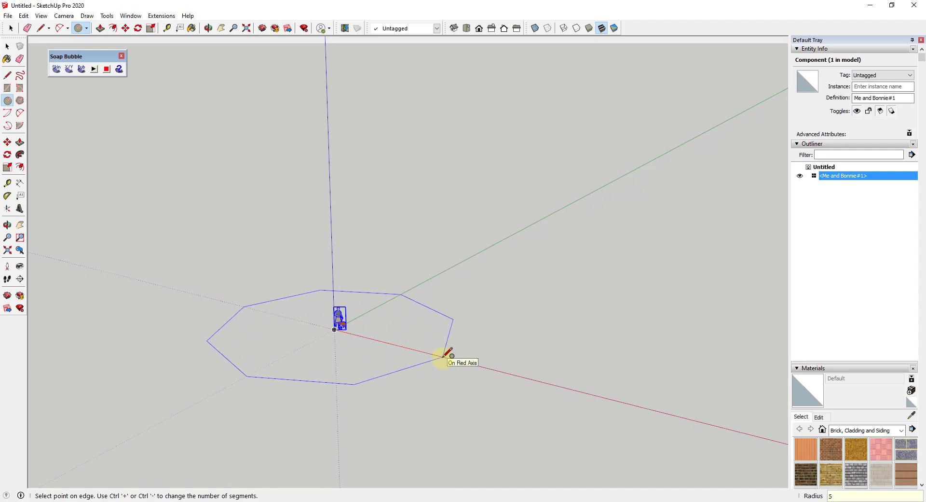
left_click(444, 356)
middle_click_drag(496, 275, 295, 368)
key("space")
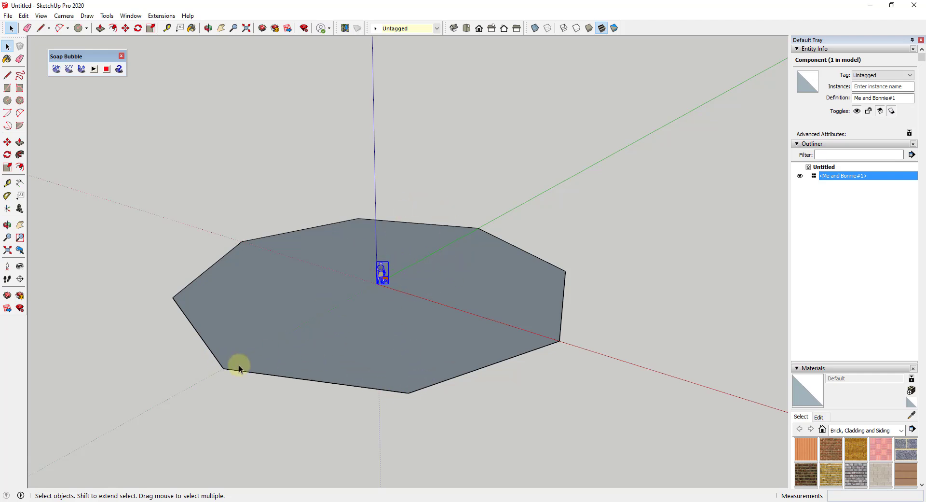
- Offset the octagon face's outline inward by 15'
mouse_move(238, 362)
middle_mouse_down()
mouse_move(262, 351)
mouse_move(245, 369)
middle_mouse_up()
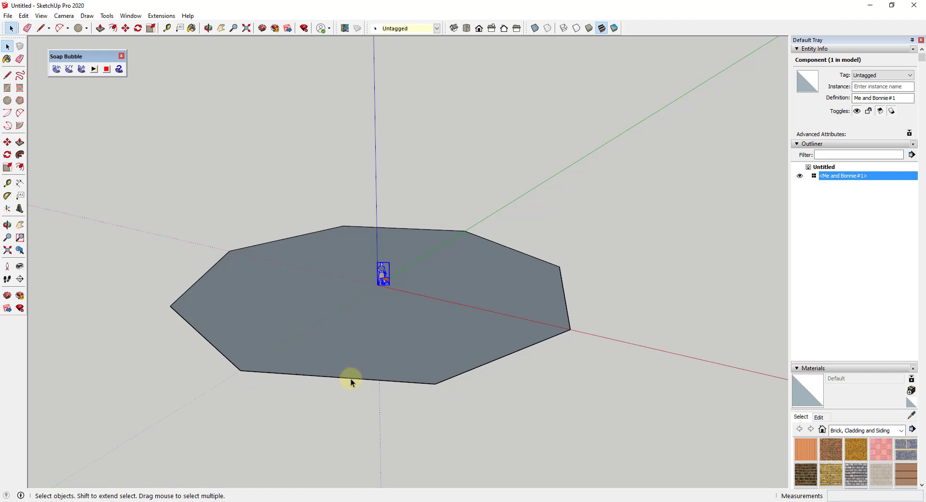
middle_click_drag(308, 366, 282, 379)
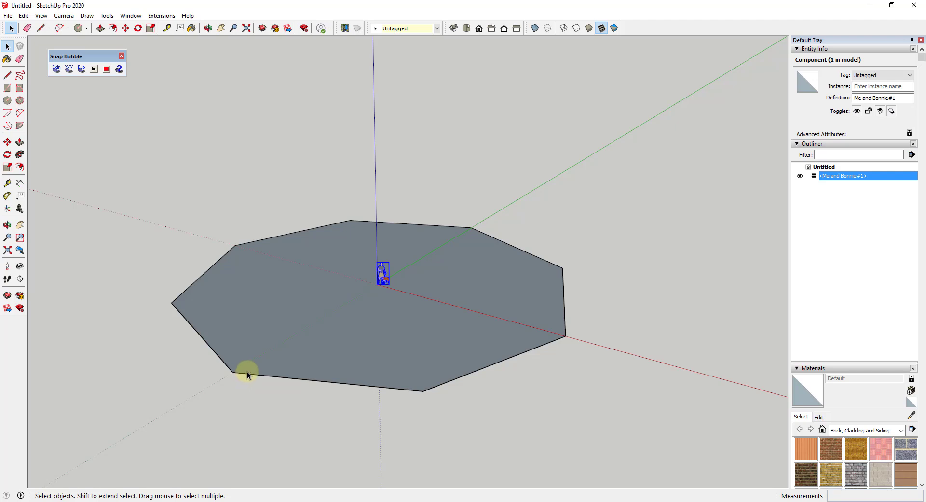
left_click(472, 376)
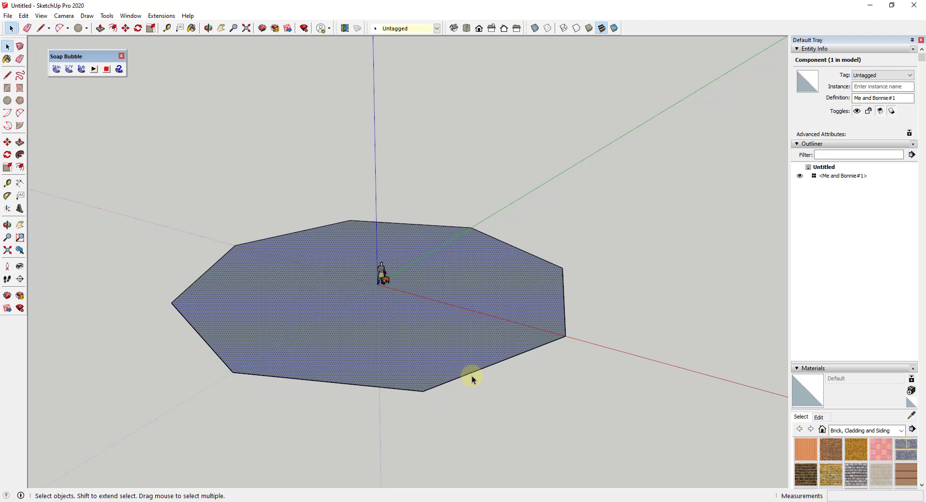
key("f")
left_click(471, 372)
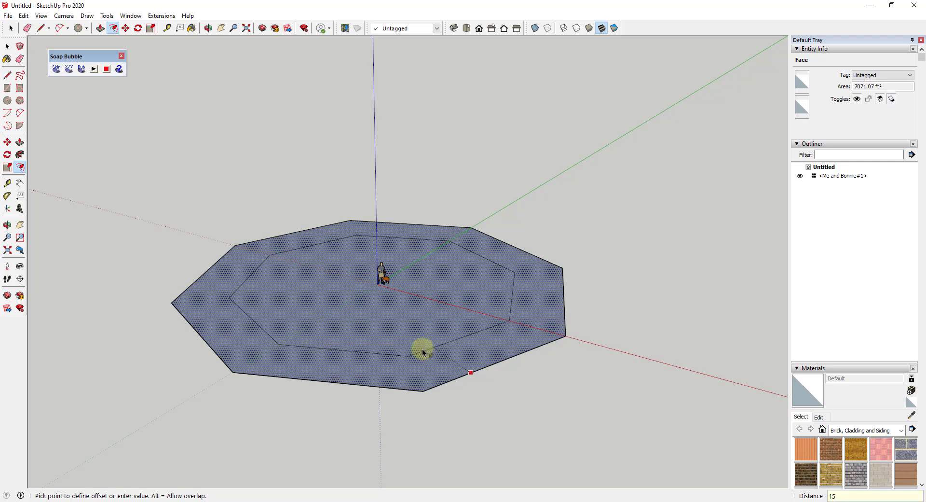
type("15")
key("Return")
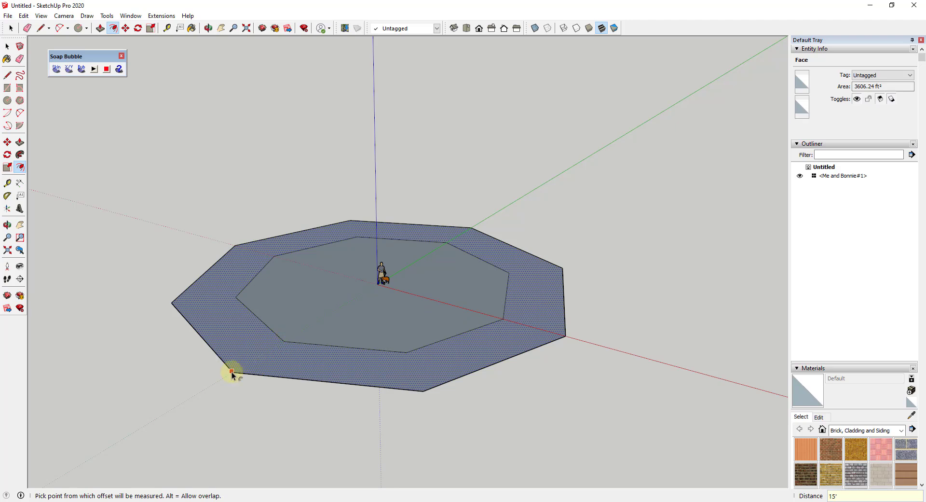
key("space")
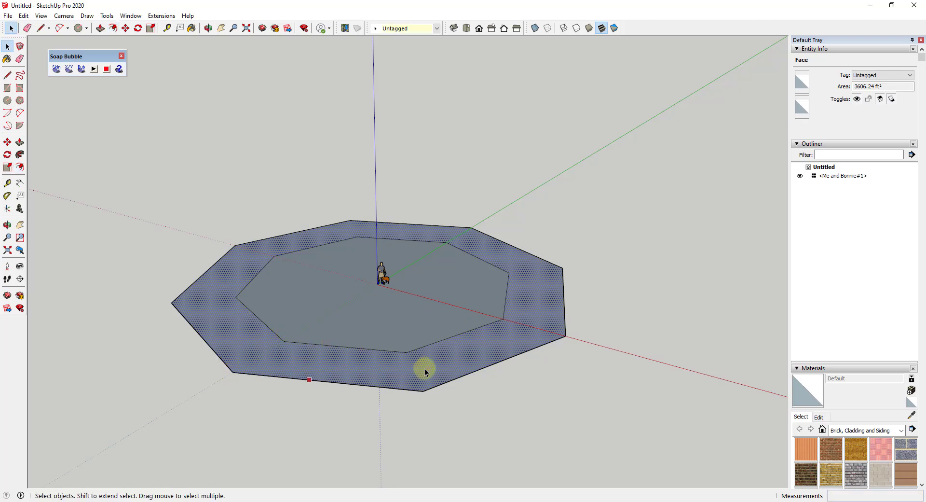
- Draw a 12' vertical line up from the inner octagon's corner on the green axis, on the side opposite the green axis's solid half
middle_click_drag(424, 368, 285, 372)
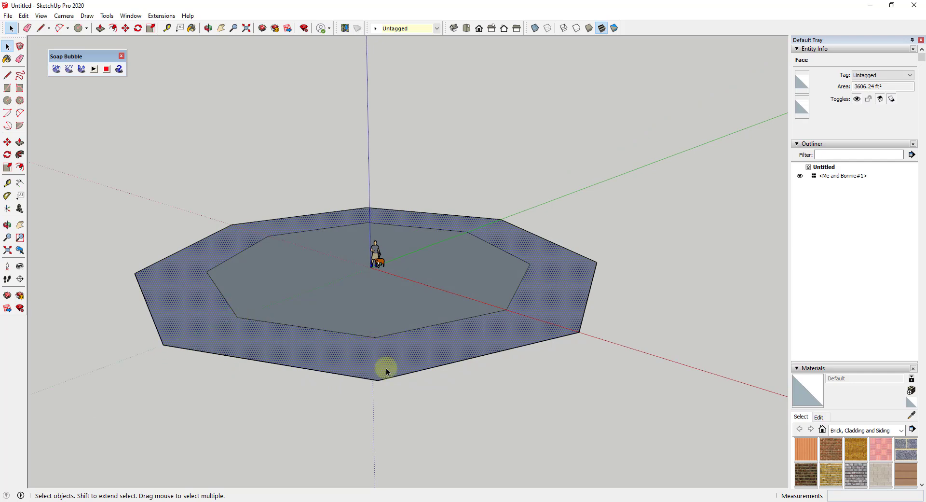
middle_click_drag(378, 361, 367, 357)
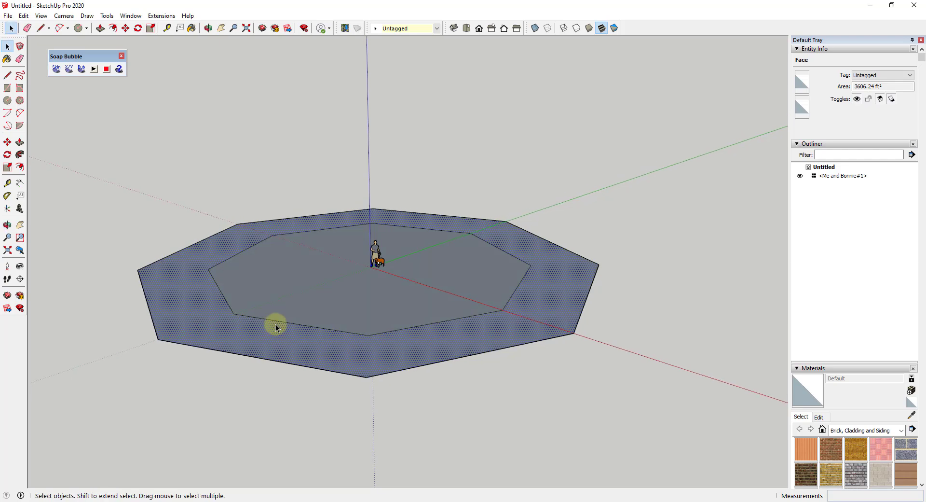
middle_click_drag(276, 323, 239, 318)
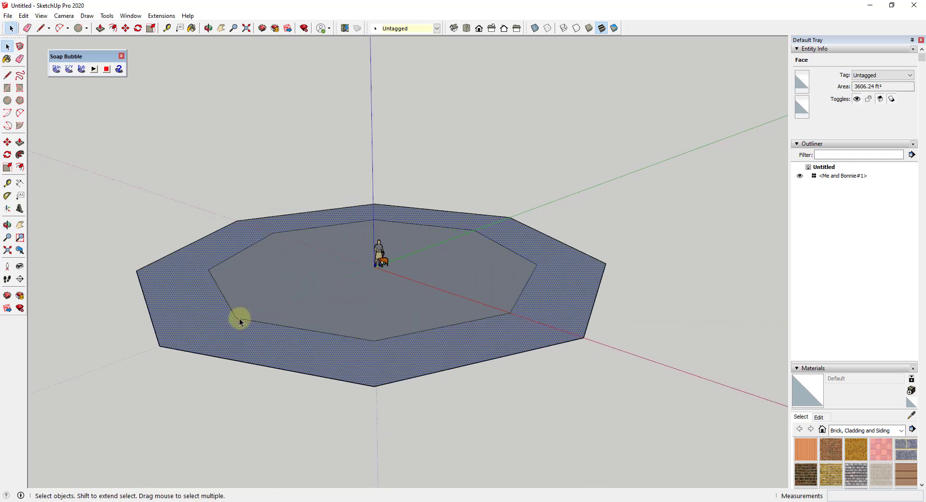
key("l")
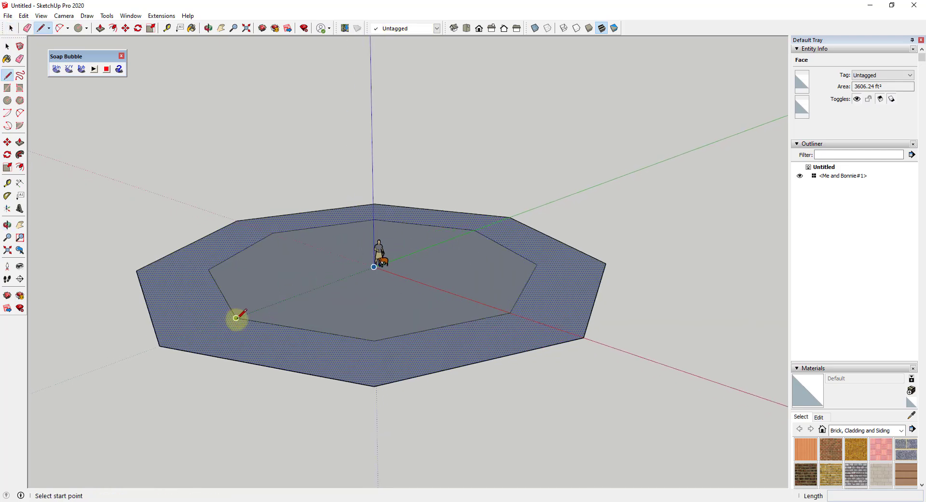
left_click(236, 317)
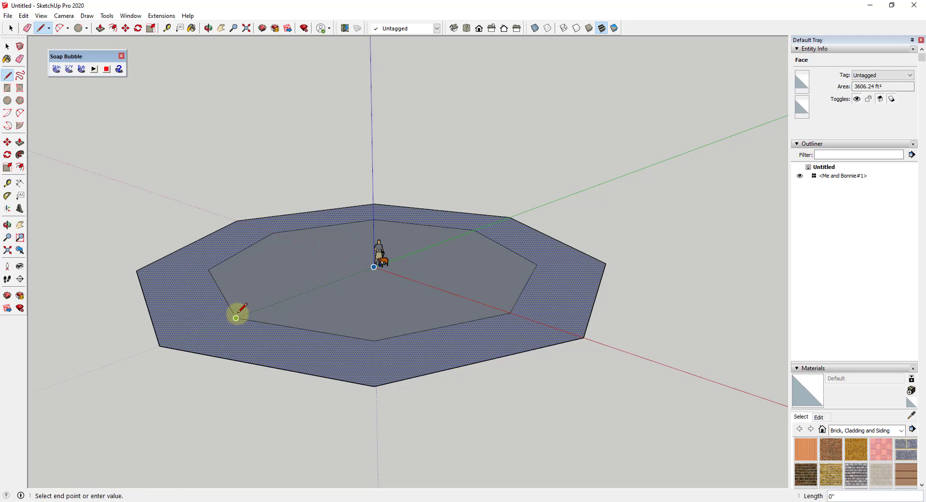
left_click(232, 230)
key("space")
- Copy the vertical line from its base to the adjacent front corner of the inner octagon
middle_click_drag(271, 274, 249, 290)
left_click(245, 286)
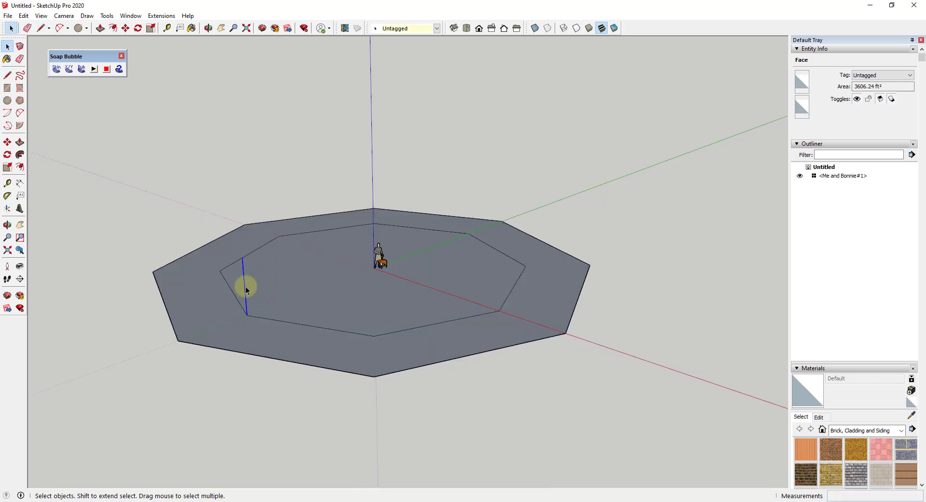
key("m")
left_click(247, 315)
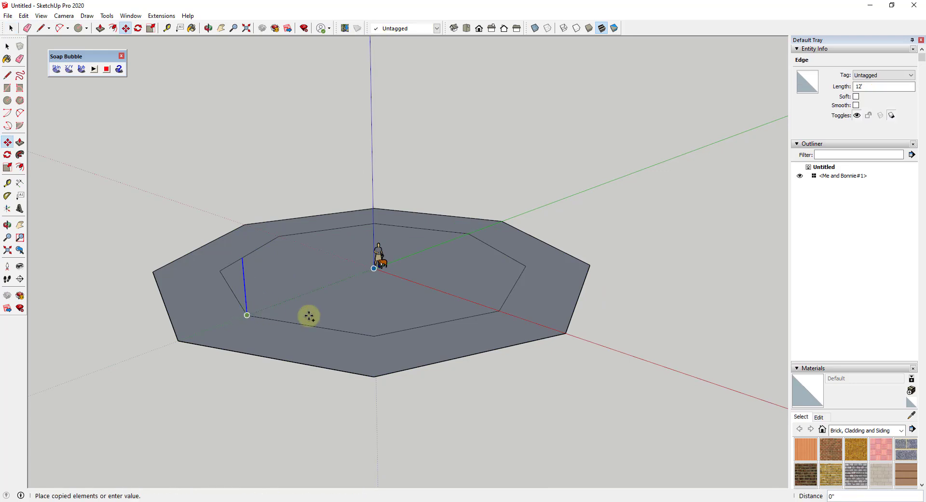
key("ctrl")
left_click(374, 335)
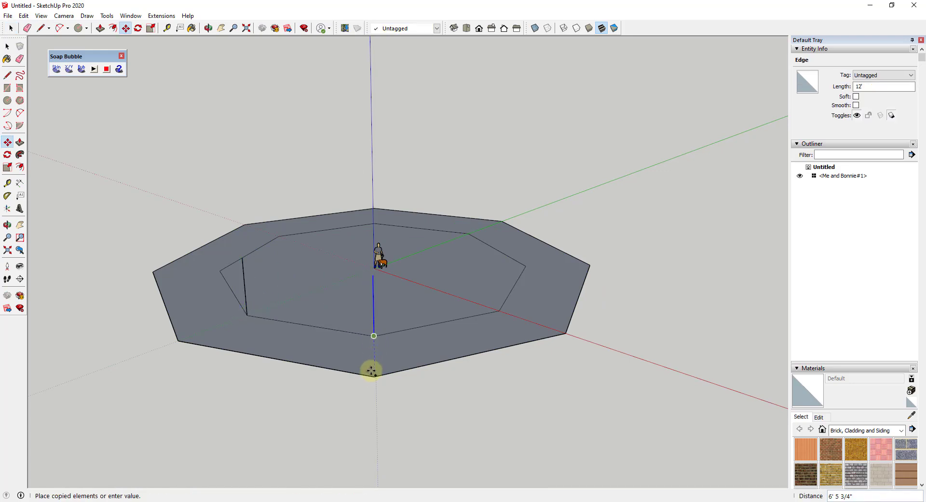
- Copy the vertical line to the two outer octagon corners that match the inner corners with lines
middle_click_drag(376, 372, 315, 290)
key("space")
left_click(318, 294)
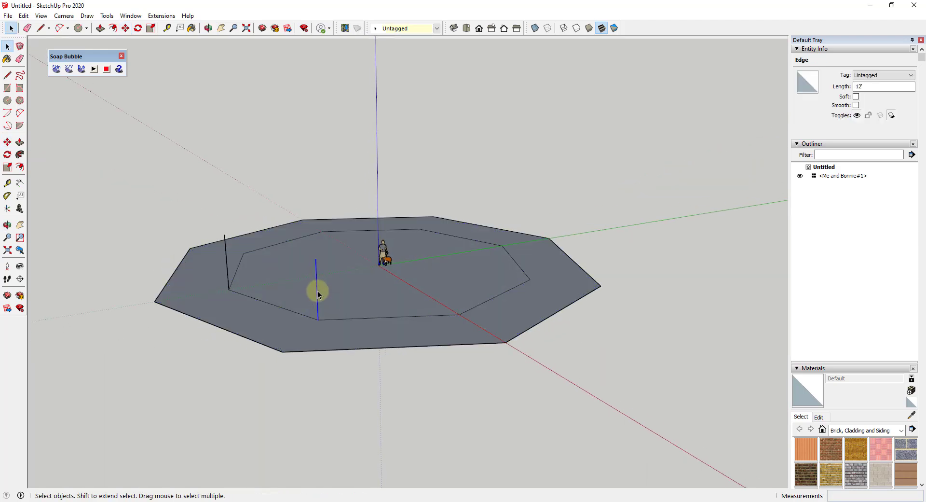
key("m")
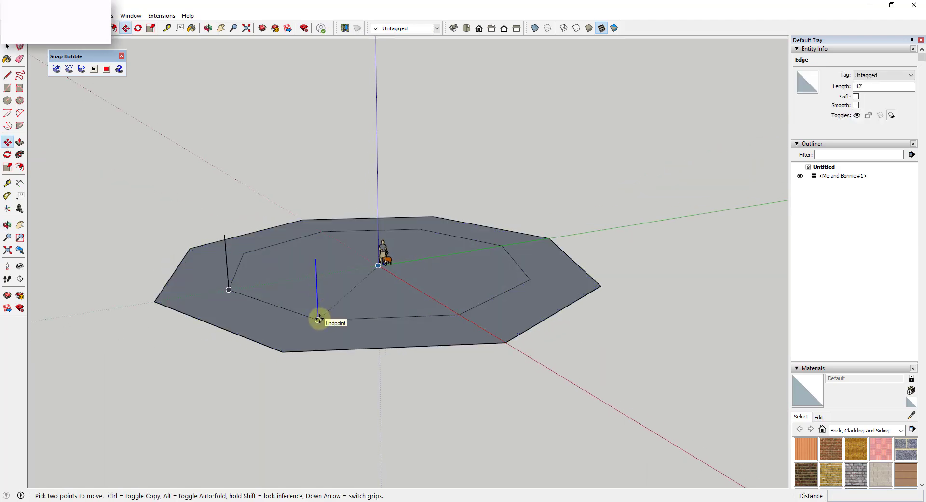
left_click(319, 319)
key("ctrl")
left_click(282, 352)
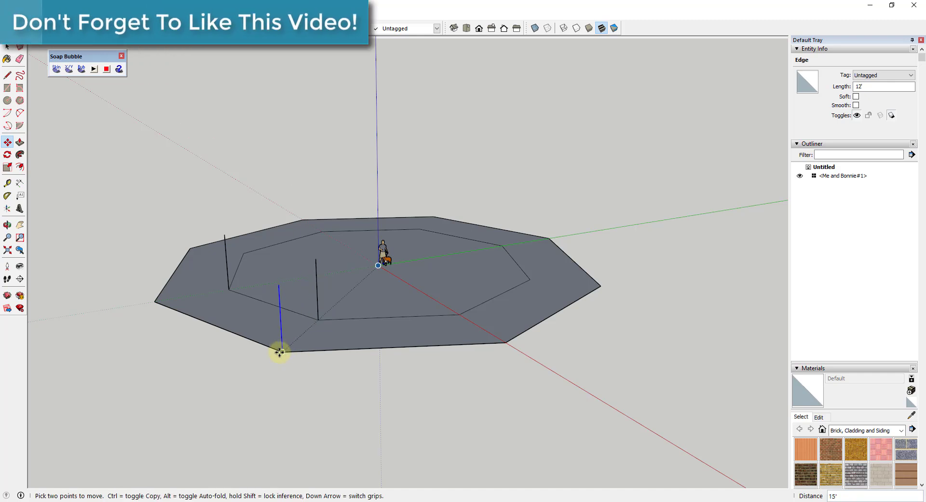
left_click(283, 352)
key("ctrl")
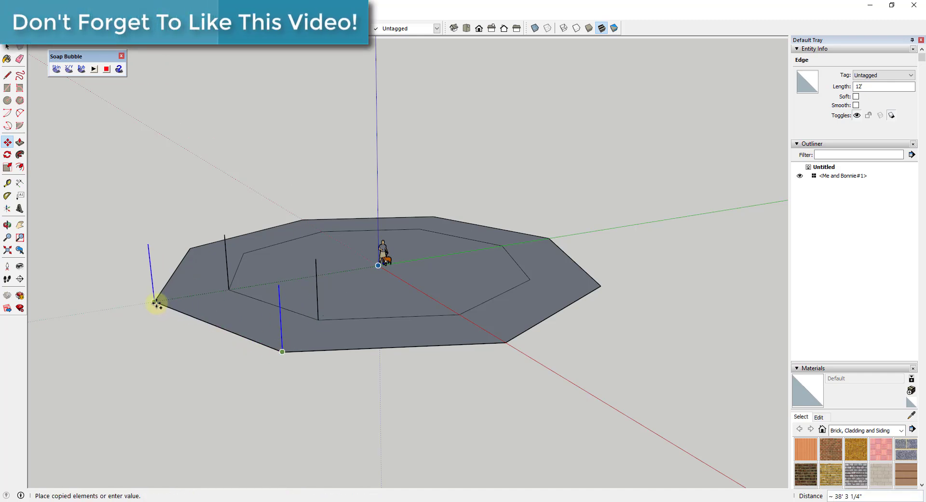
key("o")
left_click_drag(172, 277, 346, 261)
key("m")
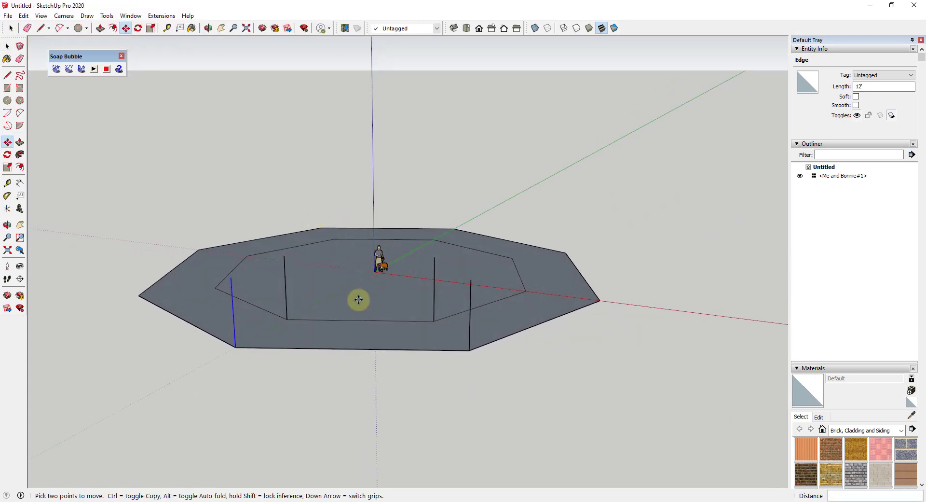
key("o")
left_click_drag(356, 304, 339, 361)
key("m")
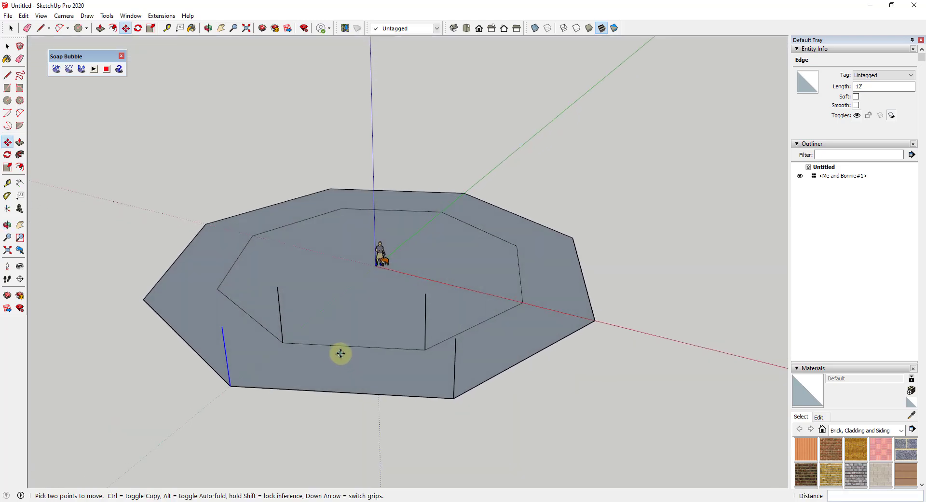
key("space")
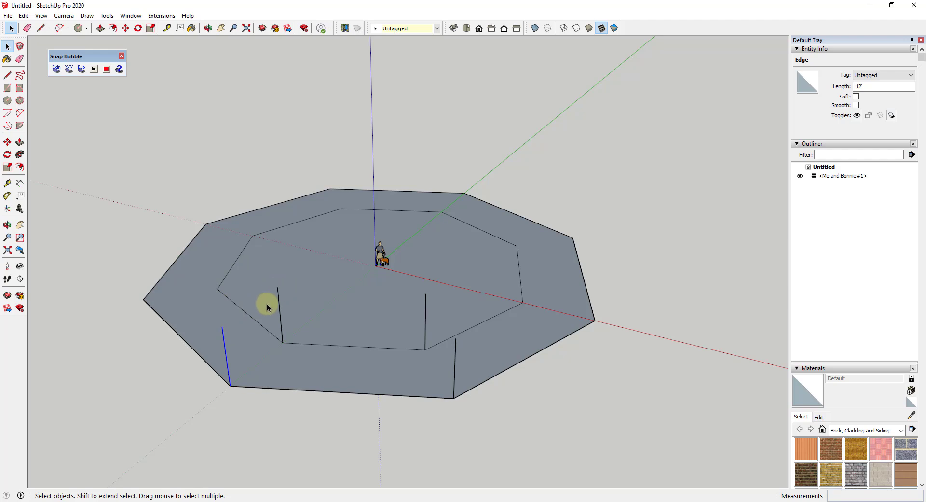
middle_click_drag(289, 336, 213, 335)
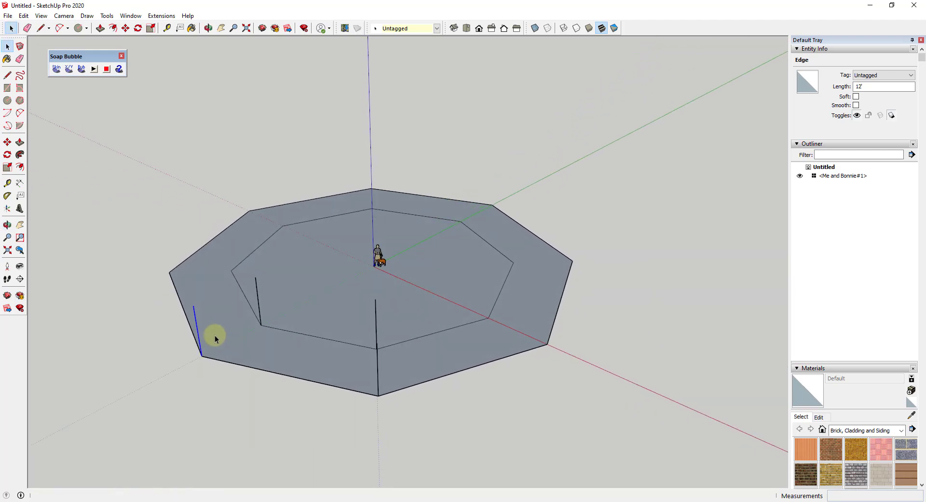
key("g")
left_click(193, 305)
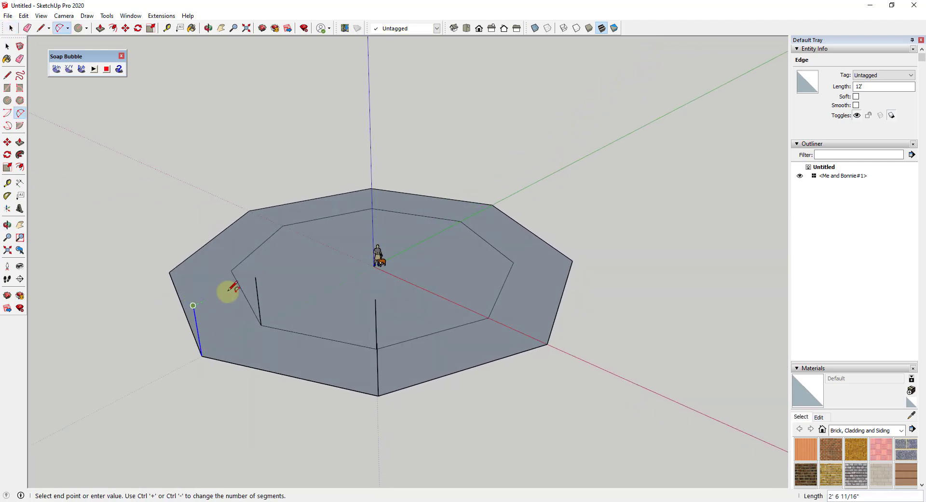
left_click(256, 277)
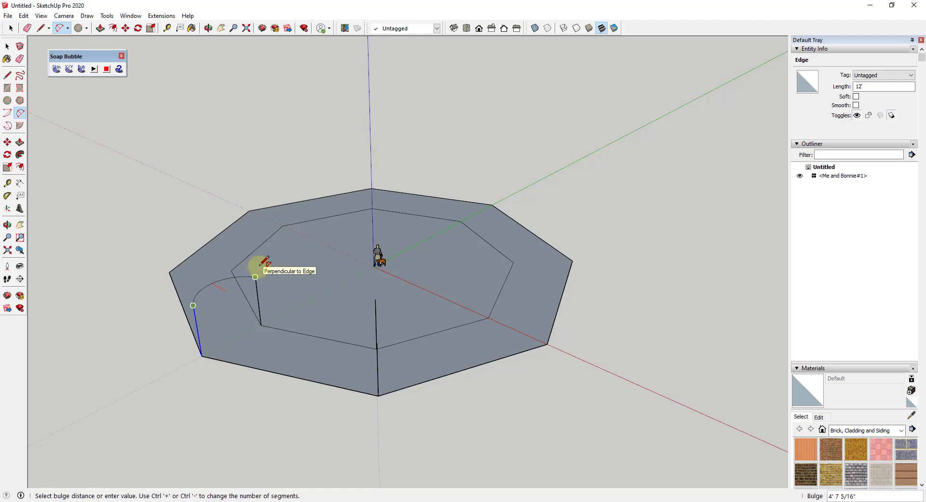
key("space")
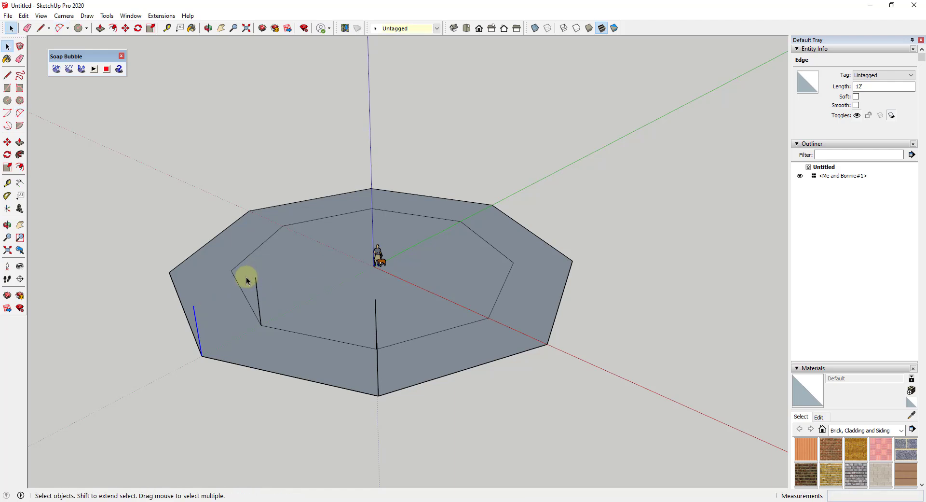
- Draw an upward arc with a 4' bulge between the tops of the outer and inner vertical lines at the green-axis corners
key("a")
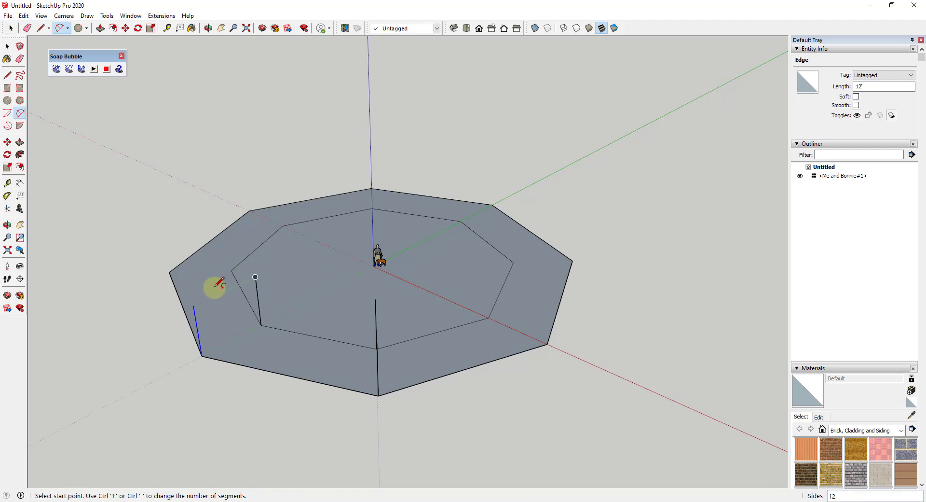
left_click(193, 305)
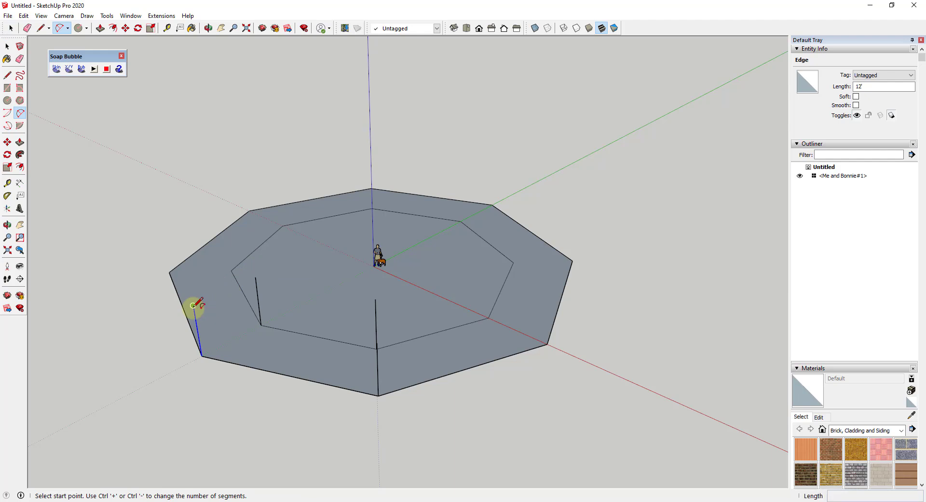
left_click(256, 277)
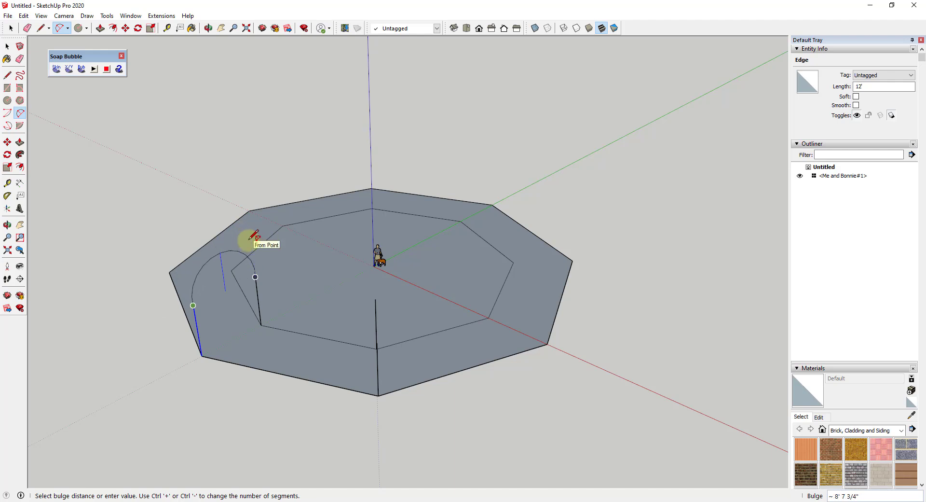
left_click(130, 288)
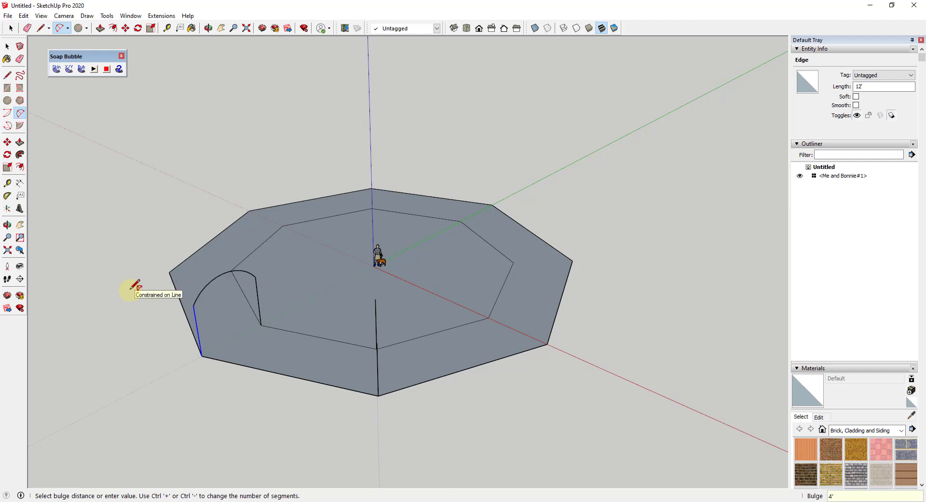
key("space")
middle_click_drag(331, 282, 277, 310)
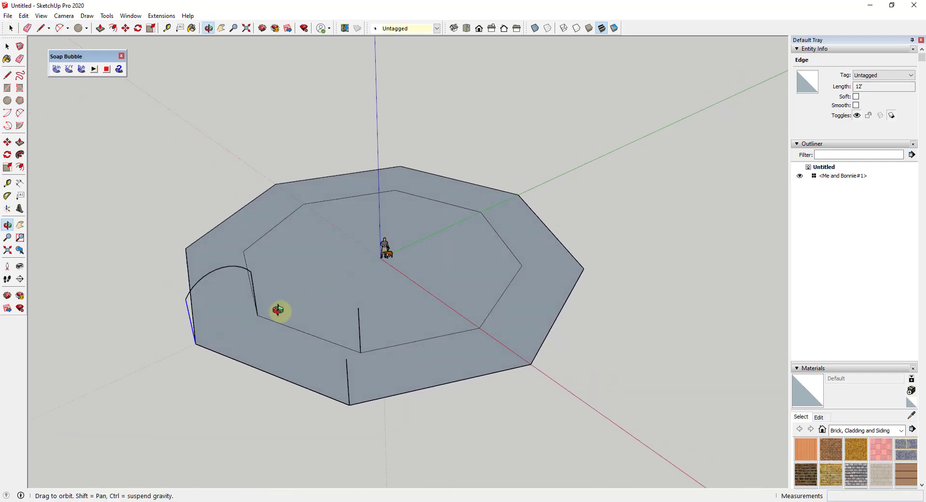
left_click(238, 265)
middle_click_drag(198, 269, 158, 285)
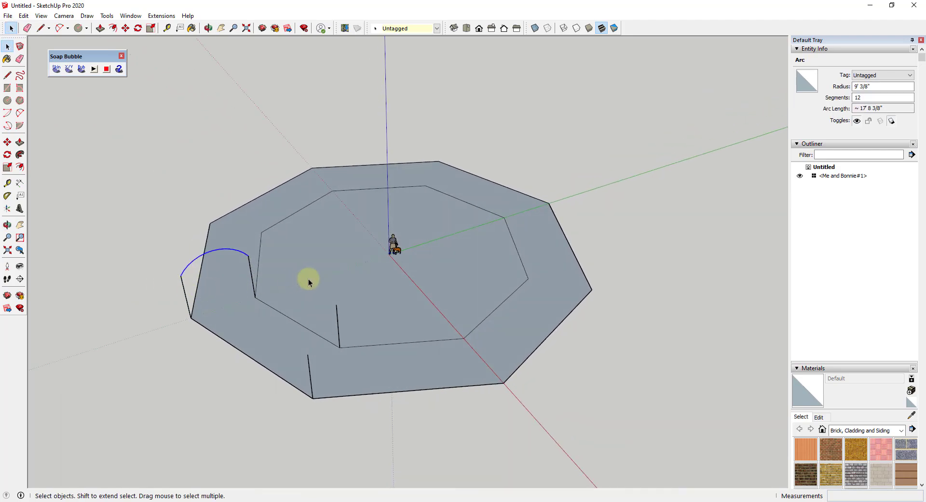
key("q")
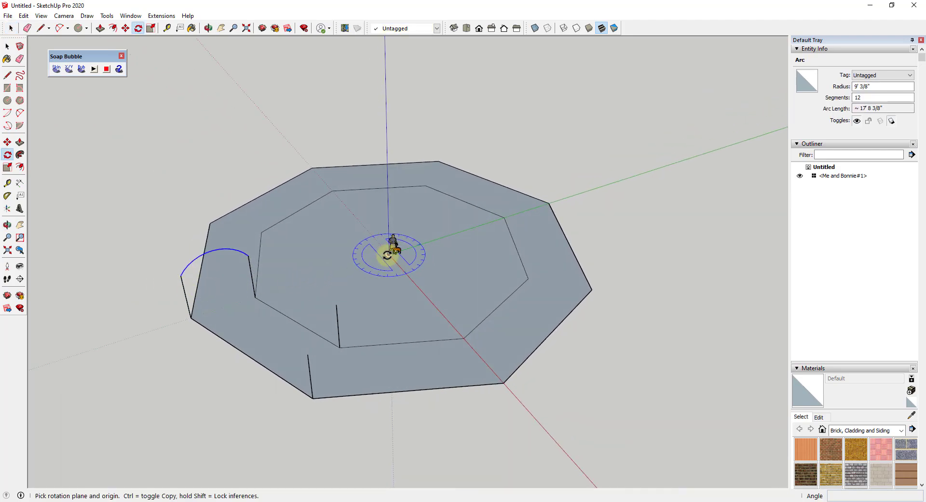
scroll(388, 251, "up", 2)
scroll(388, 249, "up", 1)
key("space")
- Move the scale figure about 4' 11" along the green axis, clear of the origin
left_click(393, 236)
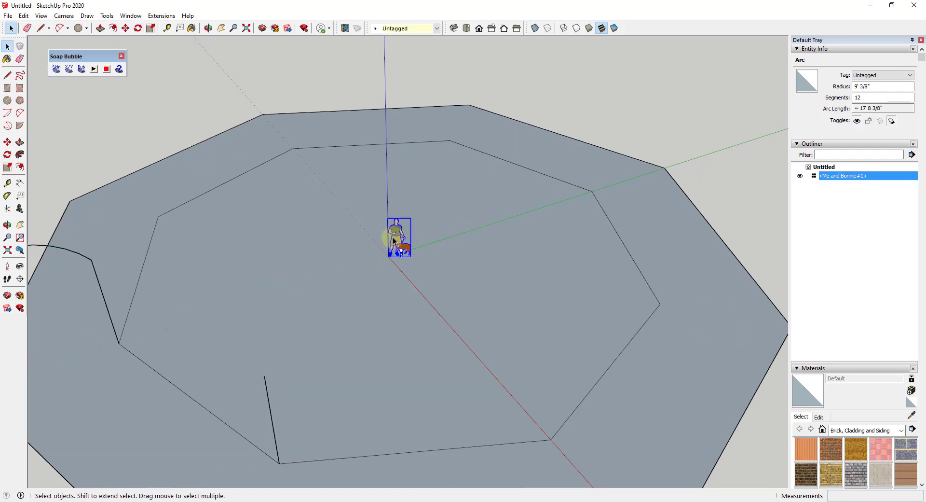
key("m")
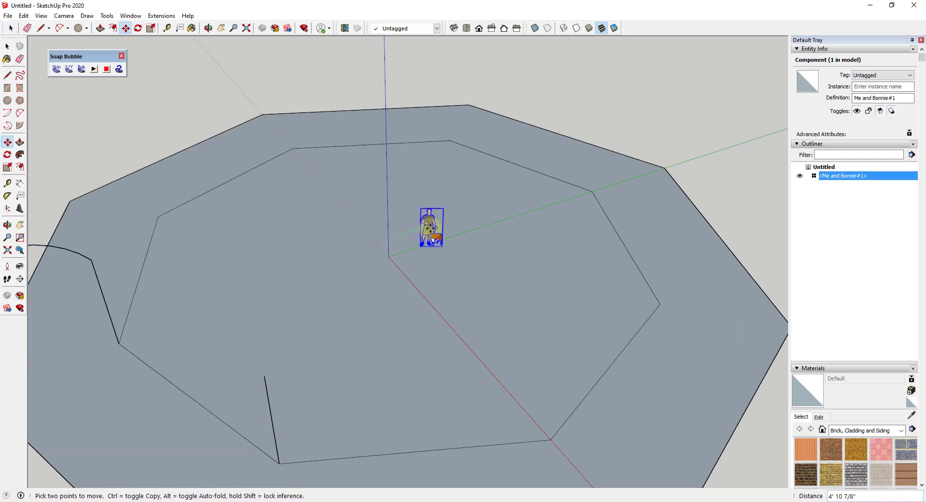
left_click(427, 234)
key("space")
scroll(449, 253, "down", 3)
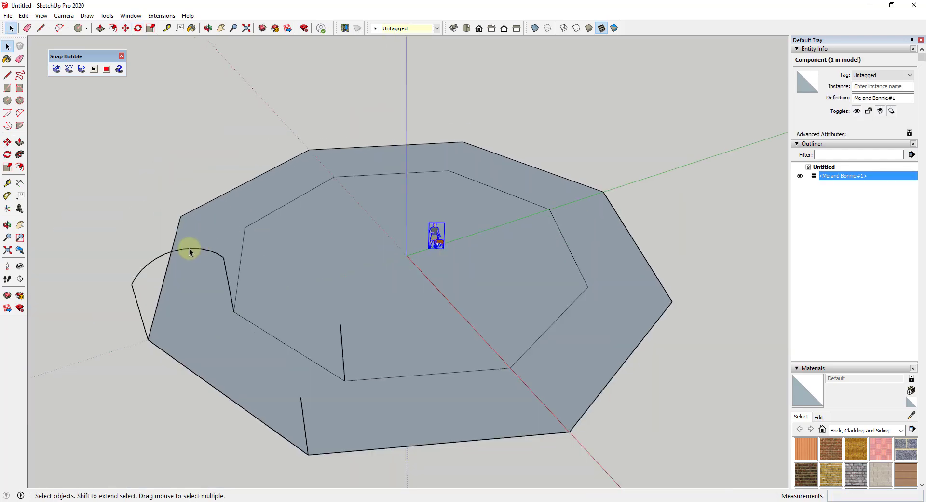
- Rotate a copy of the arc about the origin onto the tops of the adjacent pair of vertical lines
left_click(191, 249)
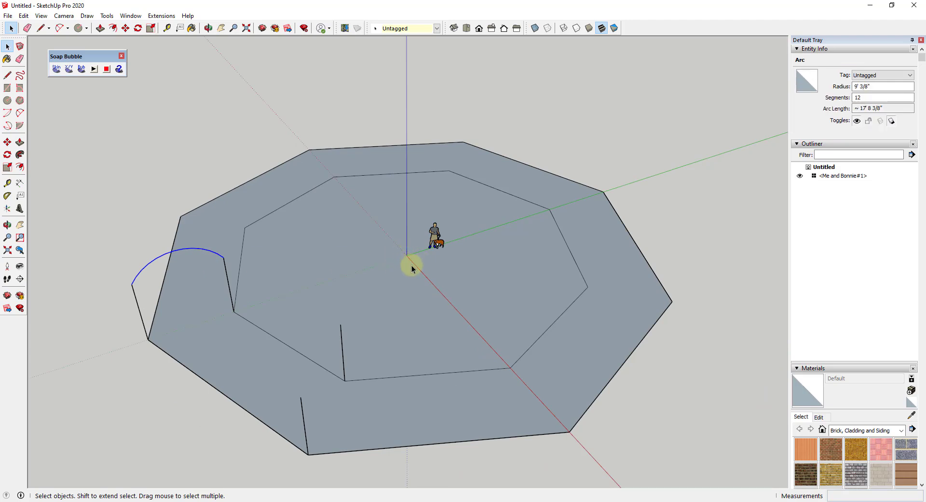
key("q")
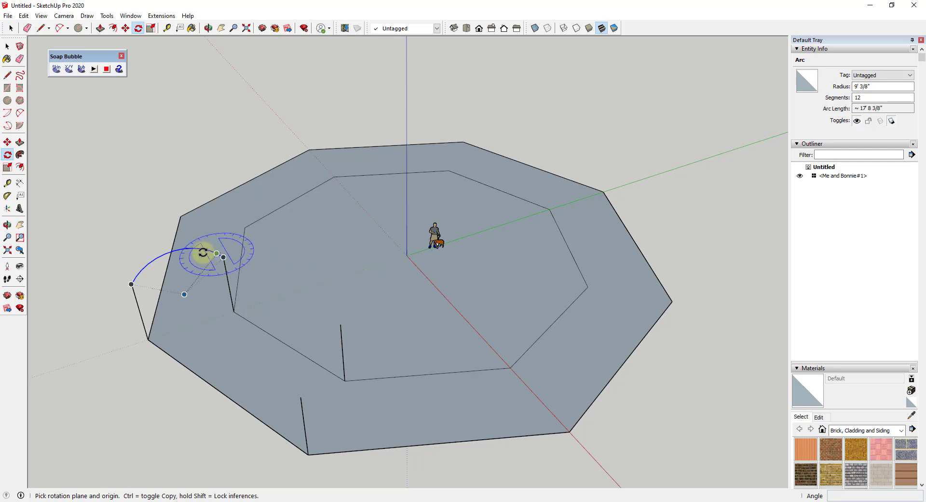
left_click(407, 253)
left_click(234, 312)
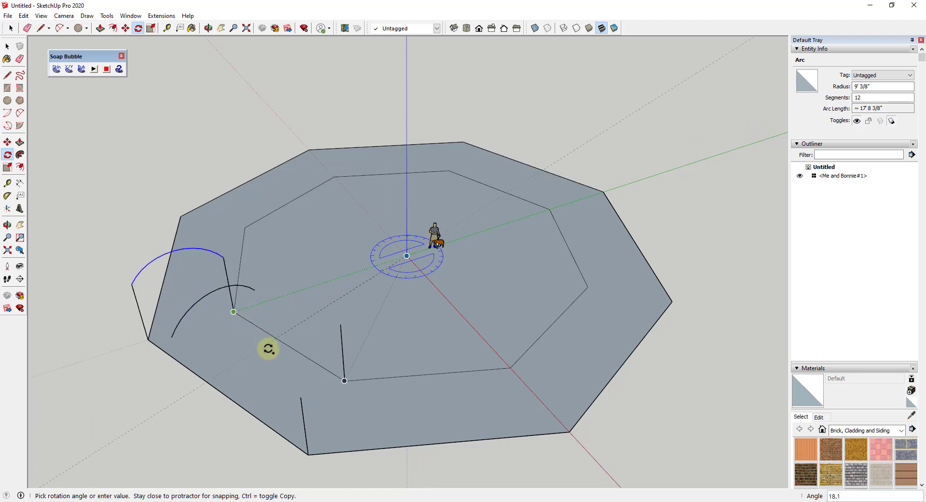
left_click(302, 399)
key("space")
middle_click_drag(331, 392, 355, 325)
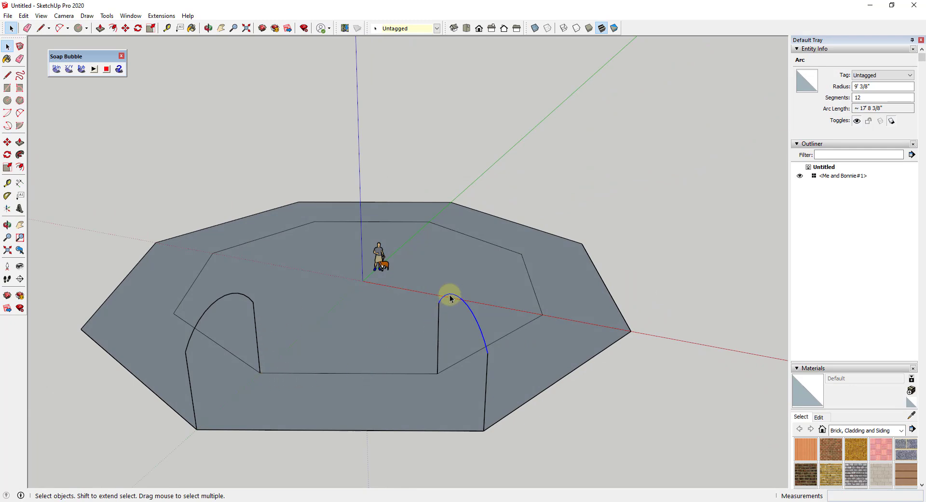
- Copy the inner and outer octagon edges between the two arches straight up to the tops of the vertical lines
left_click(412, 374)
left_click(422, 430, "ctrl")
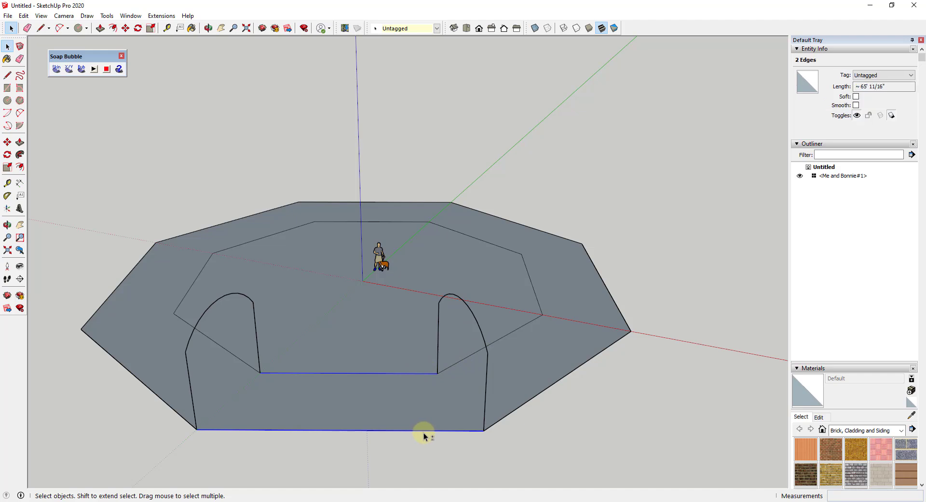
key("m")
left_click(481, 432)
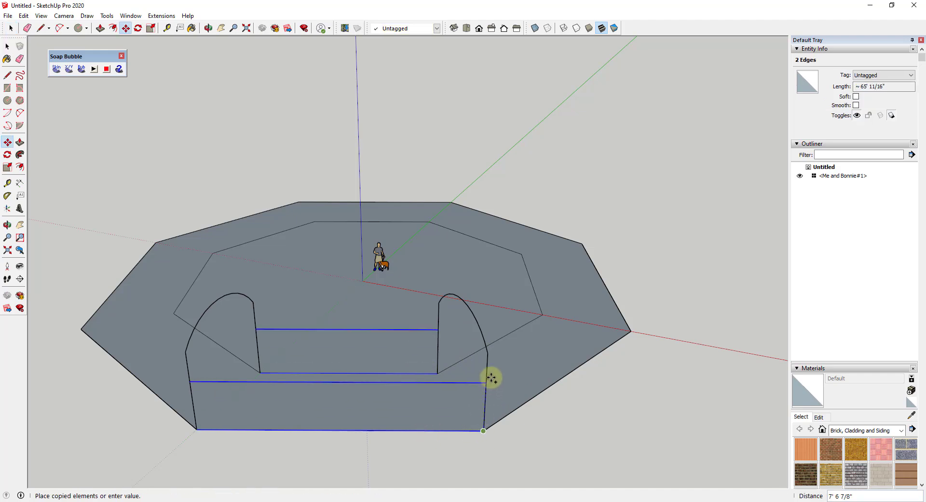
left_click(490, 352)
middle_click_drag(490, 351, 374, 393)
key("space")
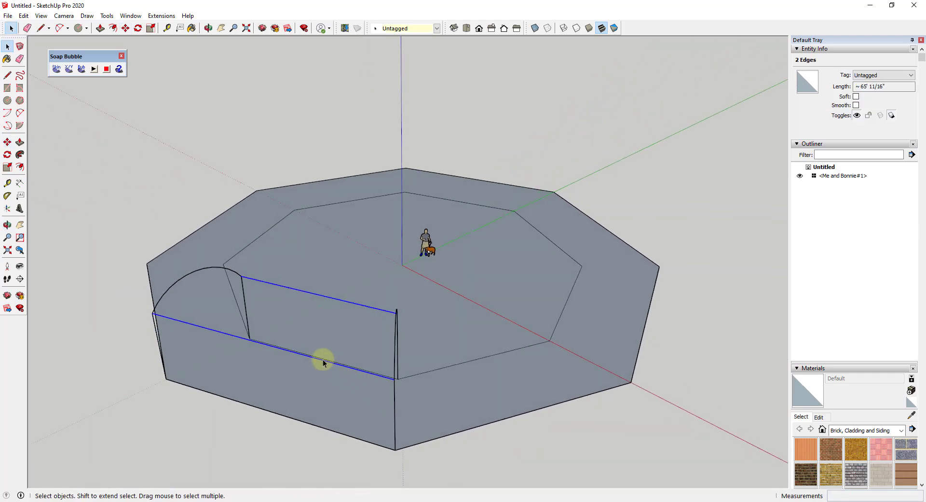
- Generate a Soap Bubble skin over the loop formed by the two arcs and the two raised edges, using 20 divisions
key("o")
left_click_drag(325, 360, 430, 333)
key("space")
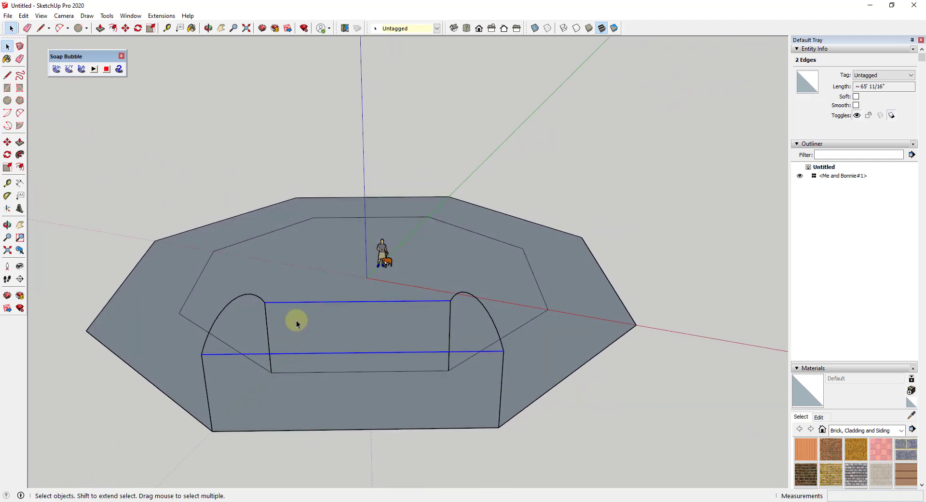
left_click(226, 303)
left_click(305, 304)
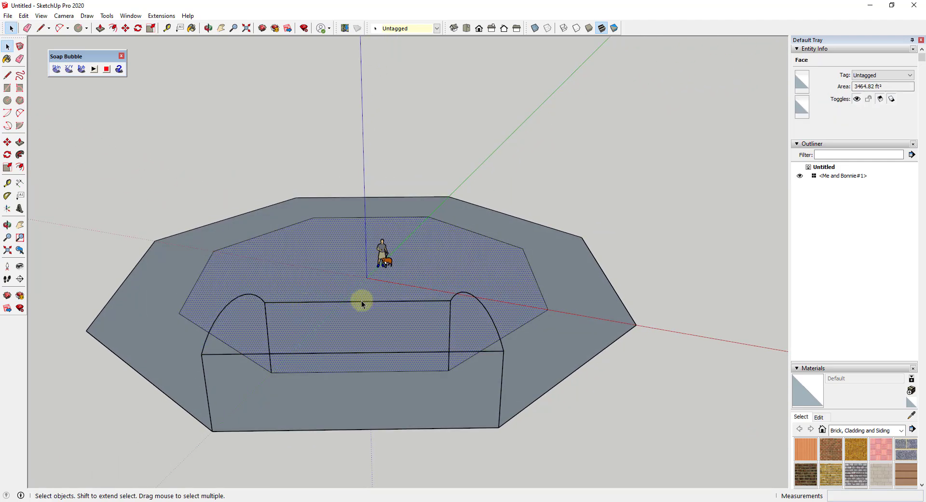
left_click(361, 301)
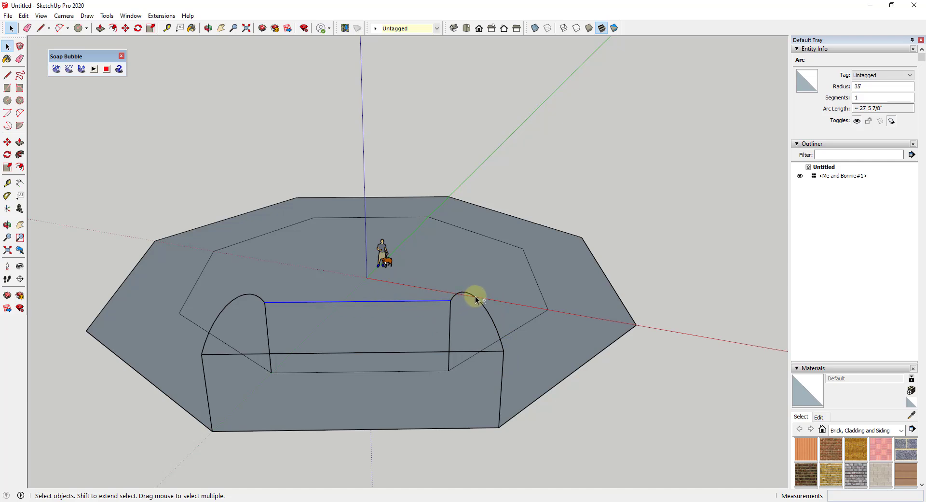
left_click(435, 352, "shift")
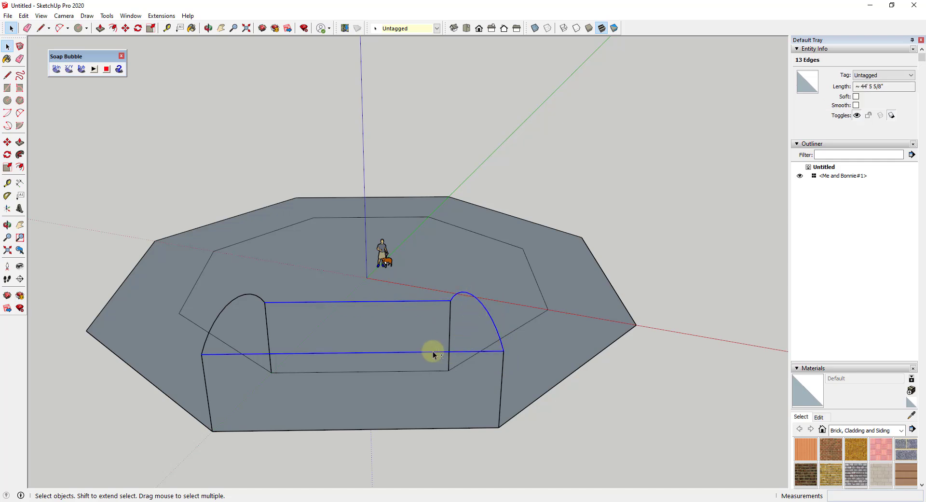
left_click(234, 299, "shift")
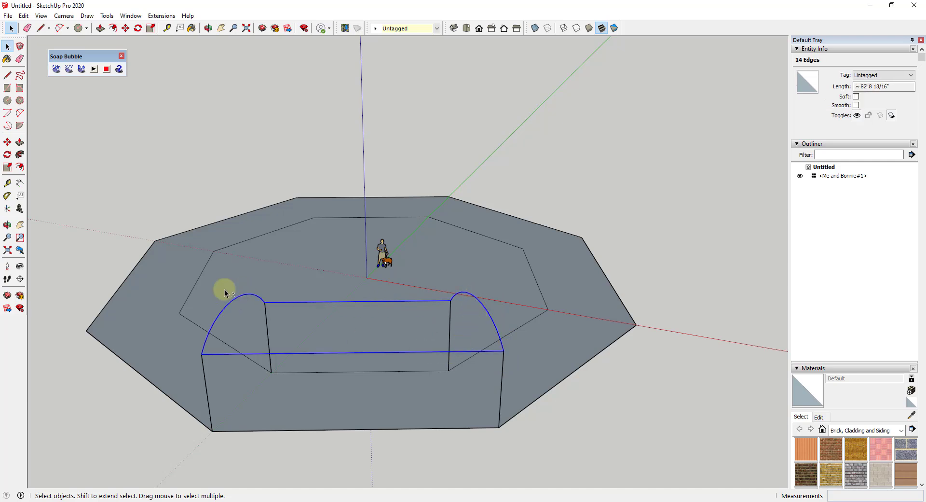
left_click(56, 70)
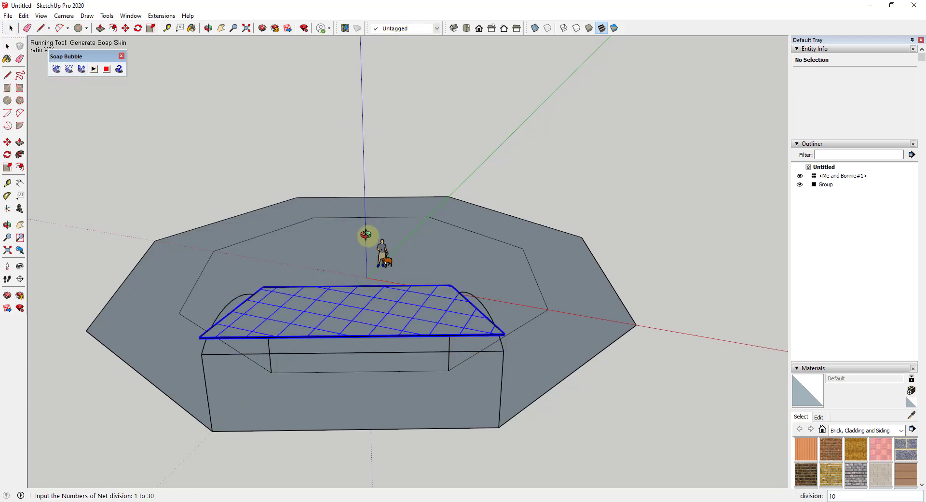
middle_click_drag(368, 237, 343, 394)
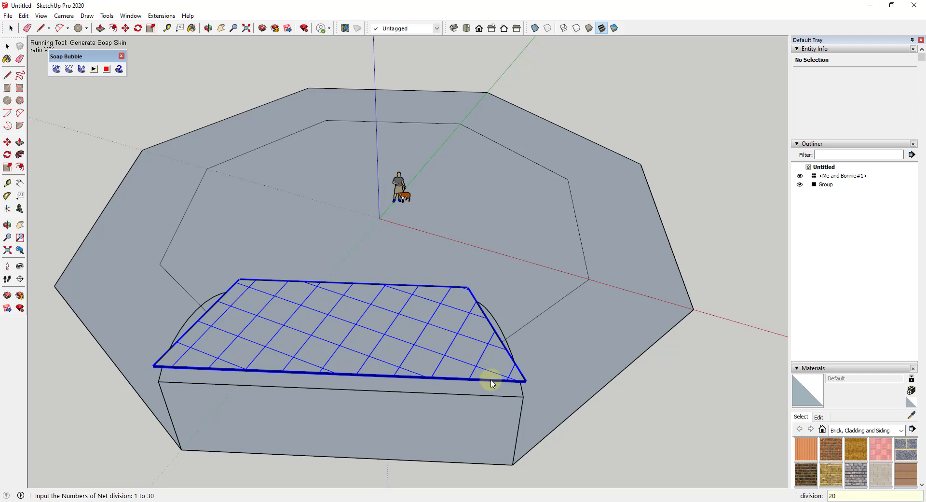
key("Return")
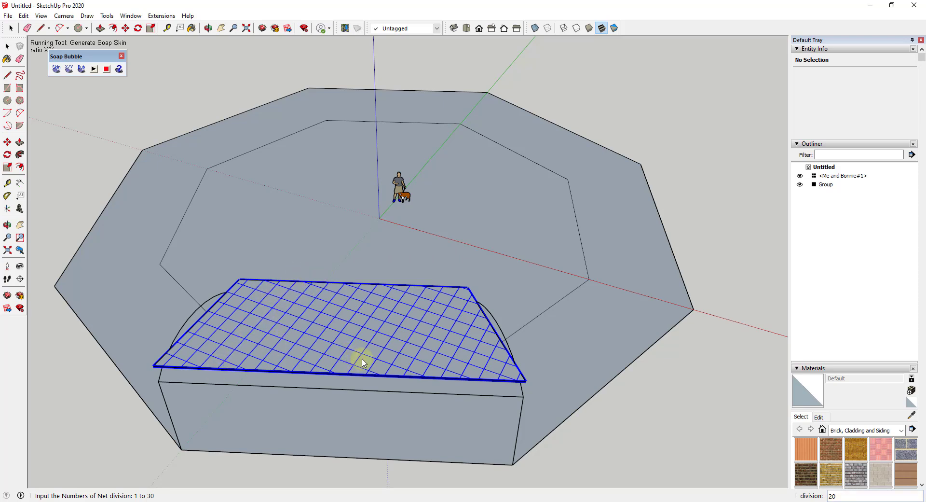
key("Return")
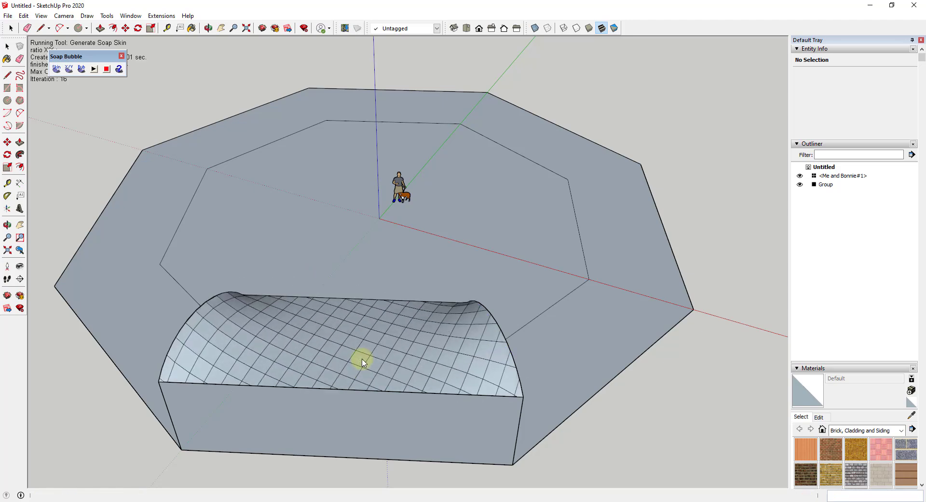
- Examine the generated skin against the octagon outline from above and at an angle, and remove it from the framework
middle_click_drag(416, 422, 402, 303)
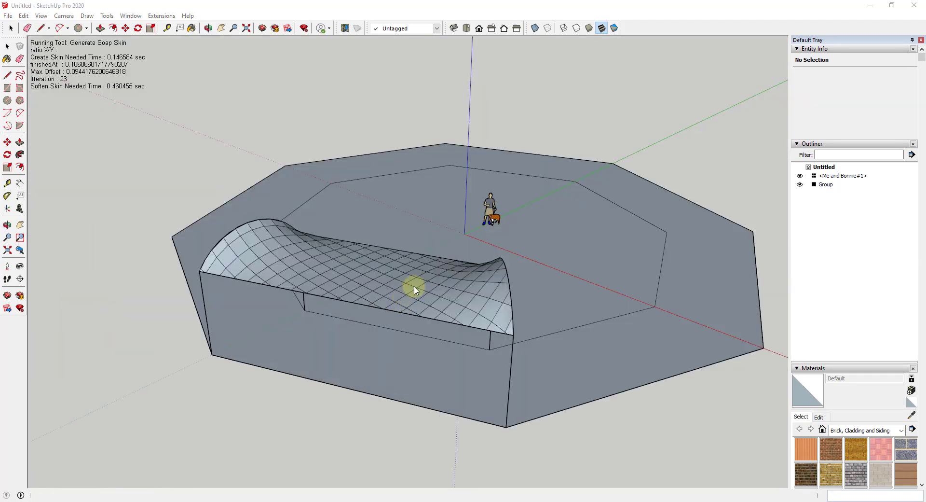
mouse_move(418, 286)
middle_mouse_down()
mouse_move(410, 296)
mouse_move(428, 331)
mouse_move(411, 293)
middle_mouse_up()
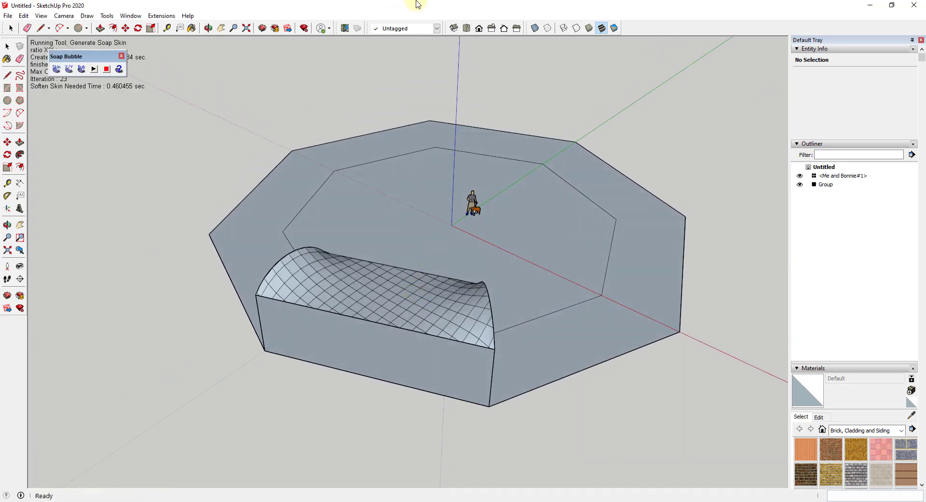
left_click(467, 29)
middle_click_drag(409, 234, 439, 378)
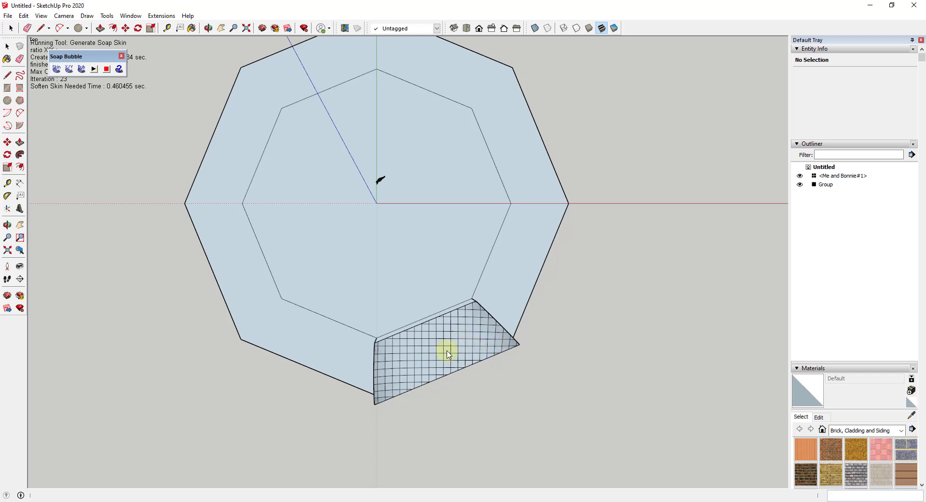
middle_click_drag(445, 351, 389, 304)
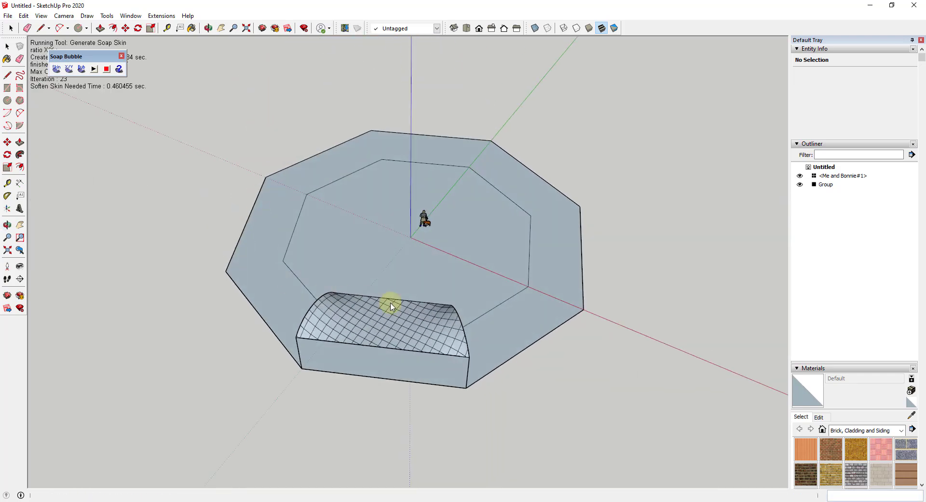
key("space")
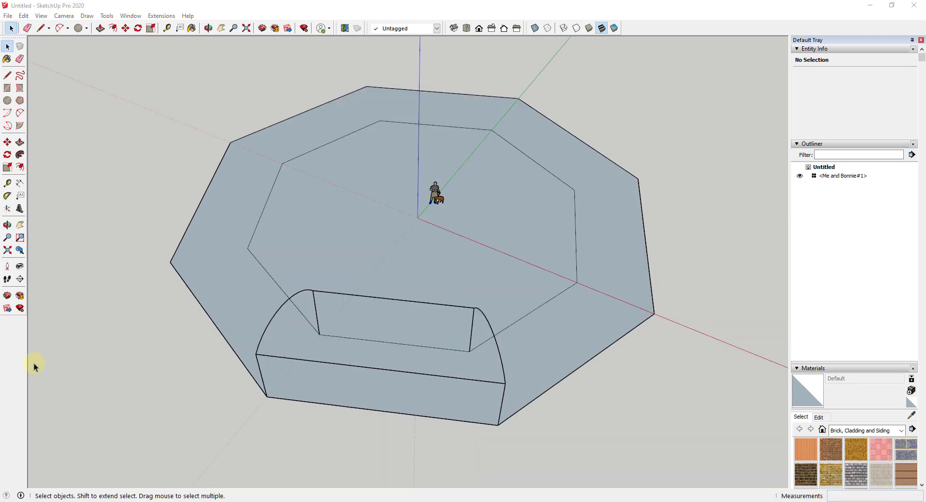
- Rotate the entire model about the origin so the arched bay's straight edges run parallel to the red axis
scroll(347, 314, "down", 5)
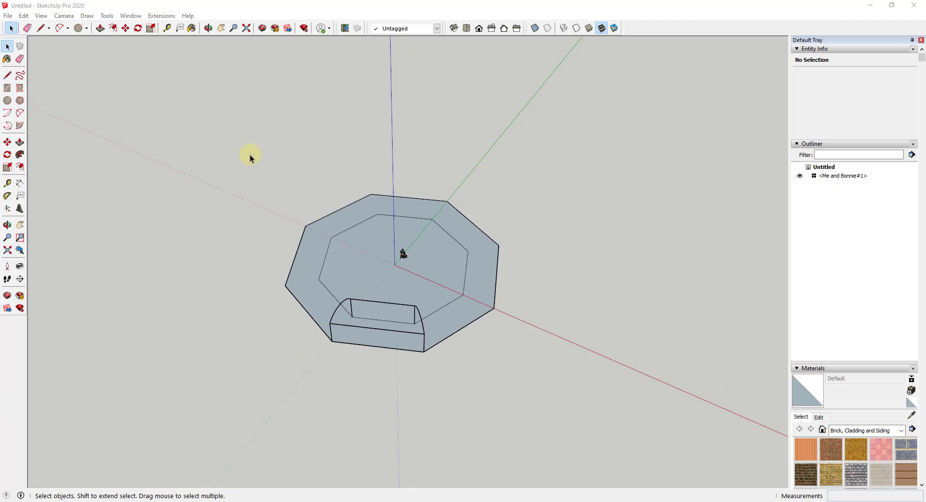
left_click_drag(409, 317, 583, 426)
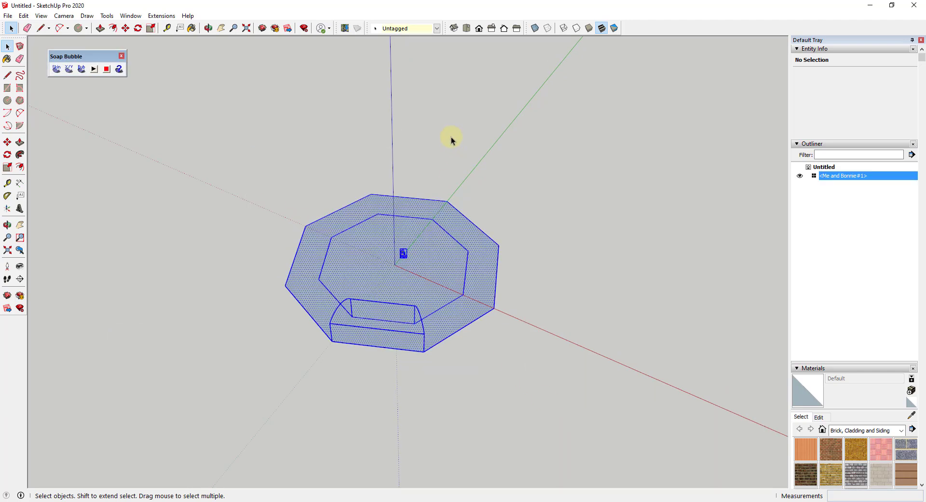
left_click(466, 29)
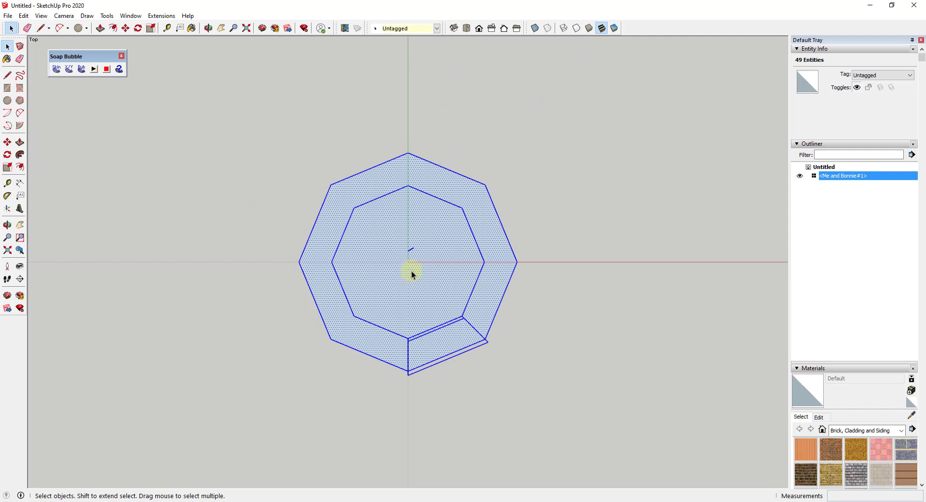
key("q")
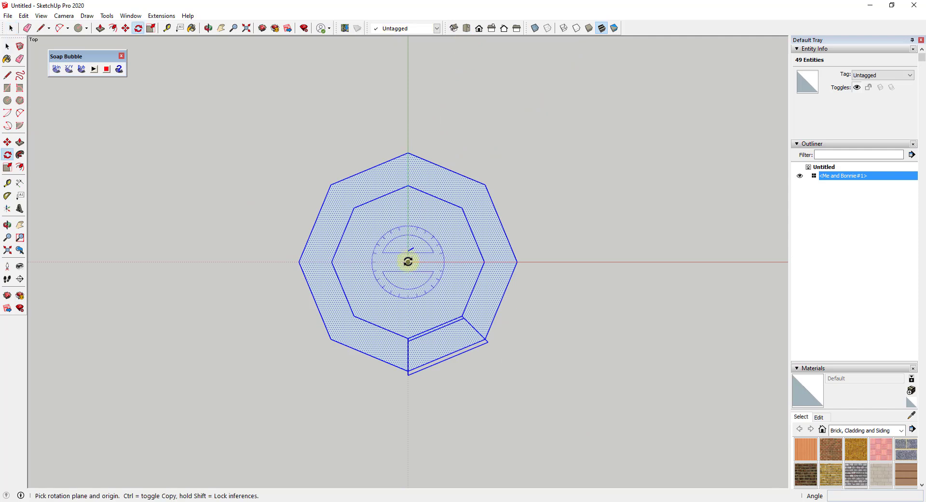
left_click(408, 261)
left_click(436, 330)
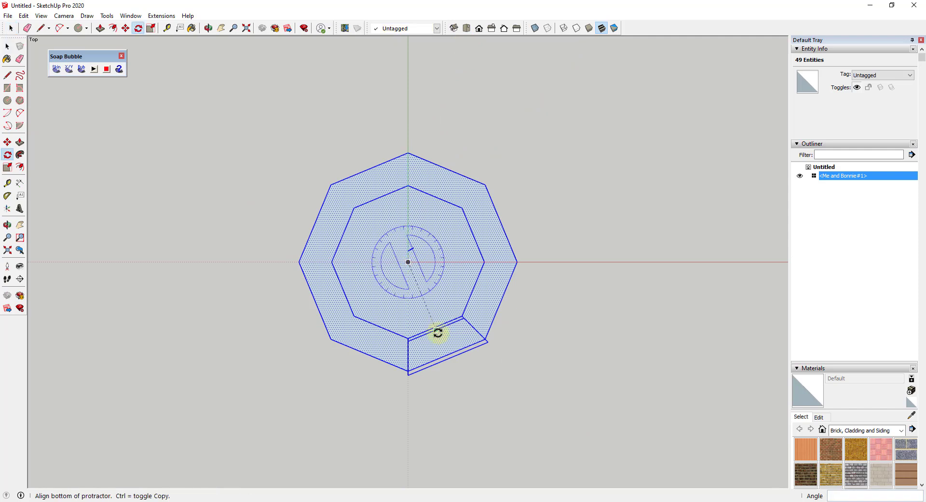
left_click(408, 364)
middle_click_drag(433, 420, 317, 112)
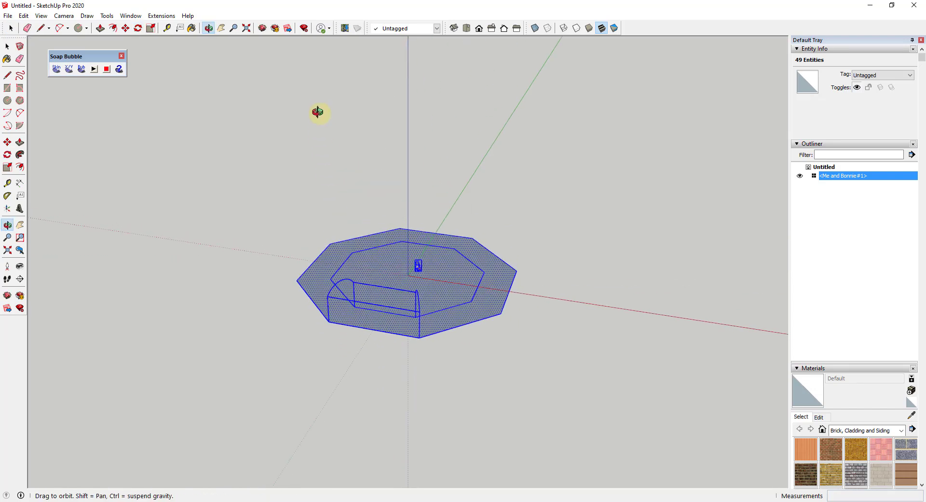
key("space")
left_click(351, 383)
- Generate a Soap Bubble skin with 20 divisions over the loop formed by the bay's two arcs and two raised edges
scroll(324, 275, "up", 3)
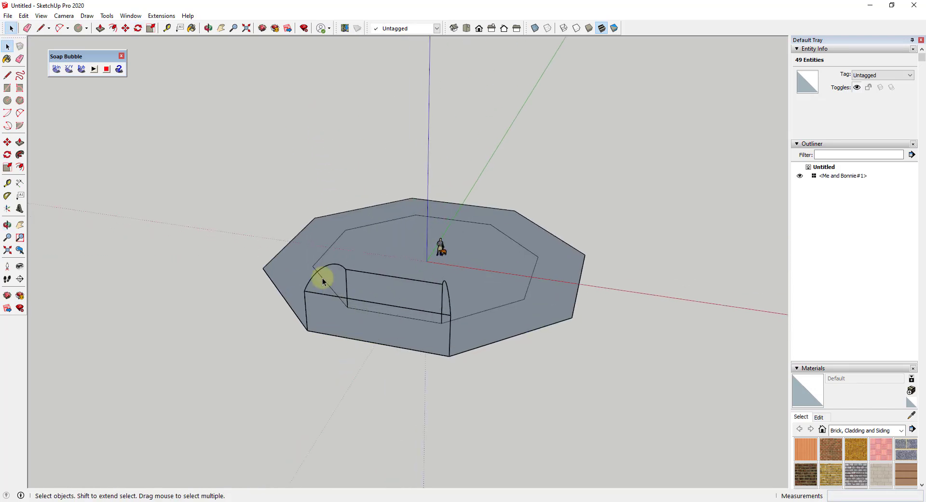
left_click(375, 279)
left_click(381, 275, "shift")
left_click(464, 291, "shift")
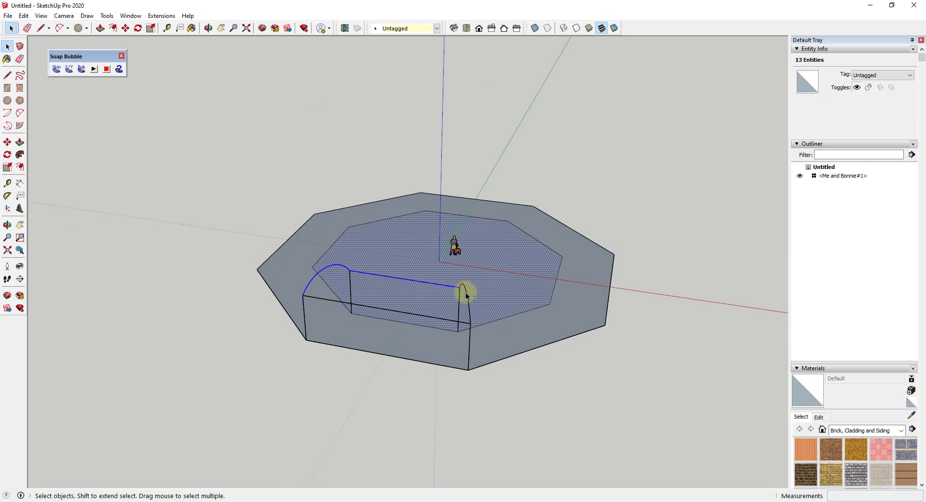
left_click(437, 317, "shift")
left_click(432, 300, "shift")
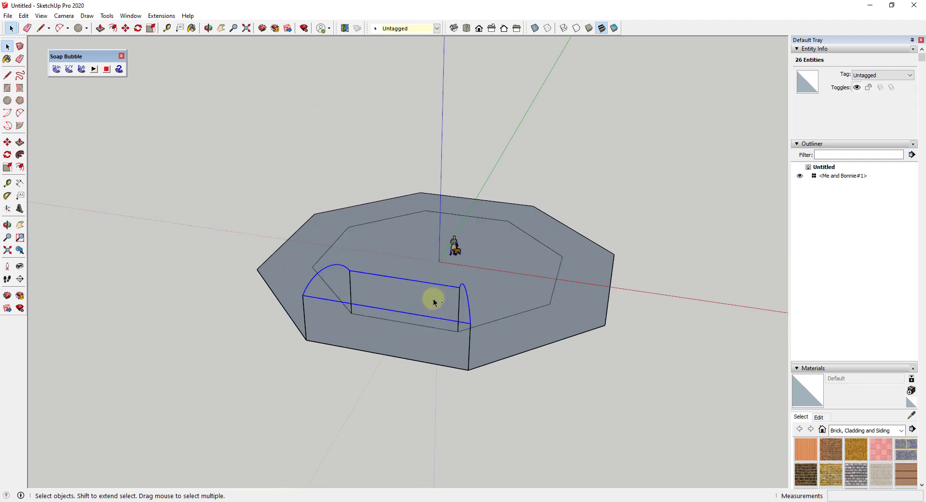
left_click(56, 68)
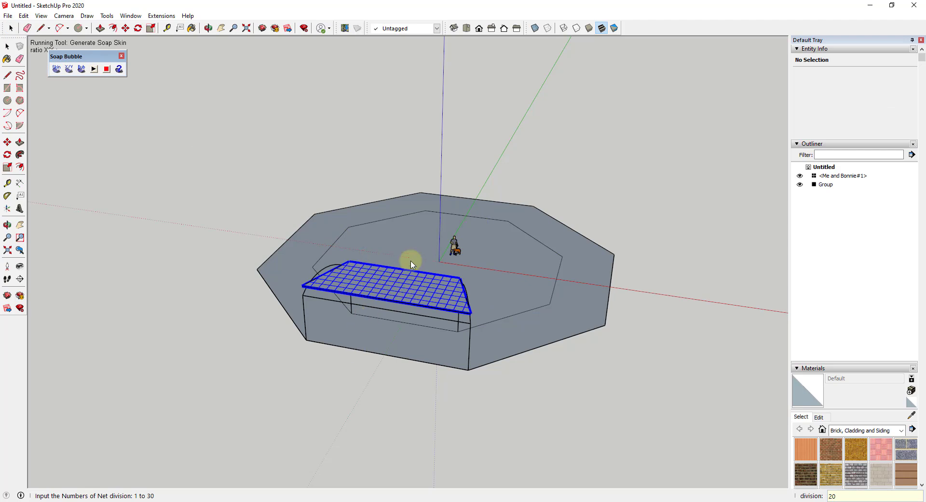
key("Return")
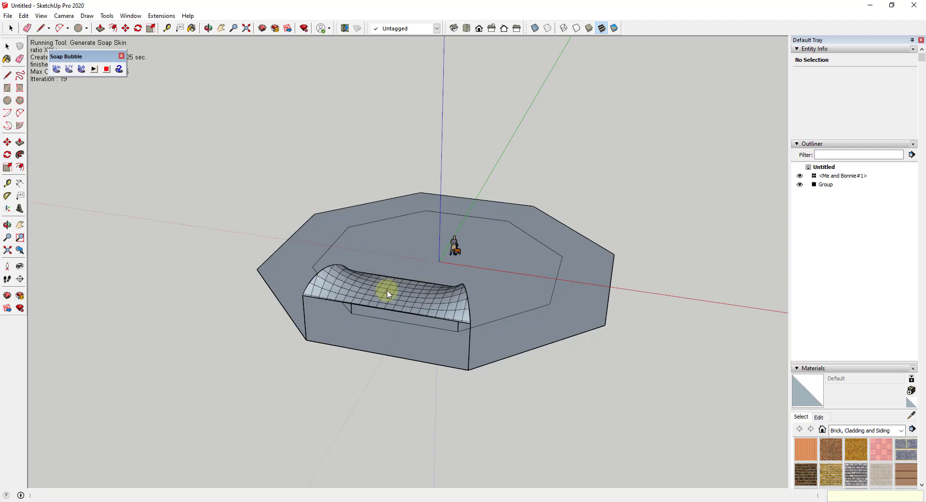
- Reverse all the faces inside the skin group so their front sides face outward
scroll(400, 302, "up", 3)
middle_click_drag(401, 302, 389, 408)
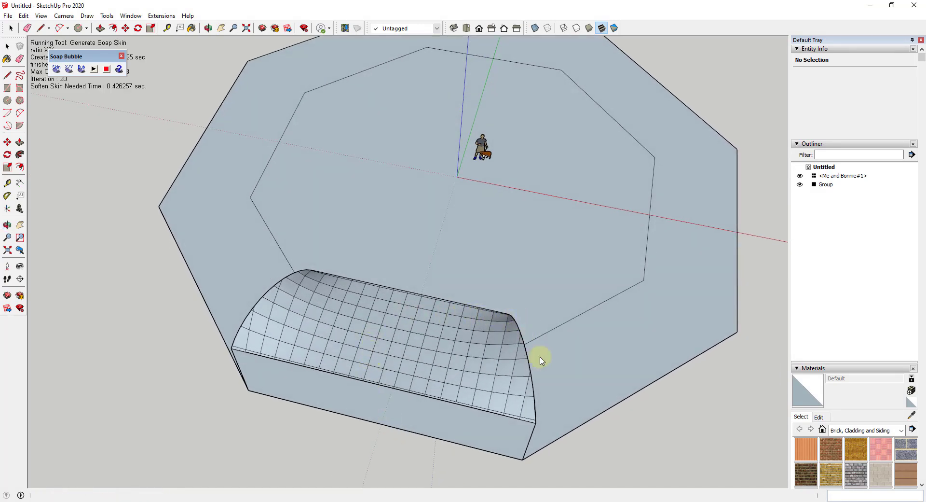
middle_click_drag(301, 356, 344, 279)
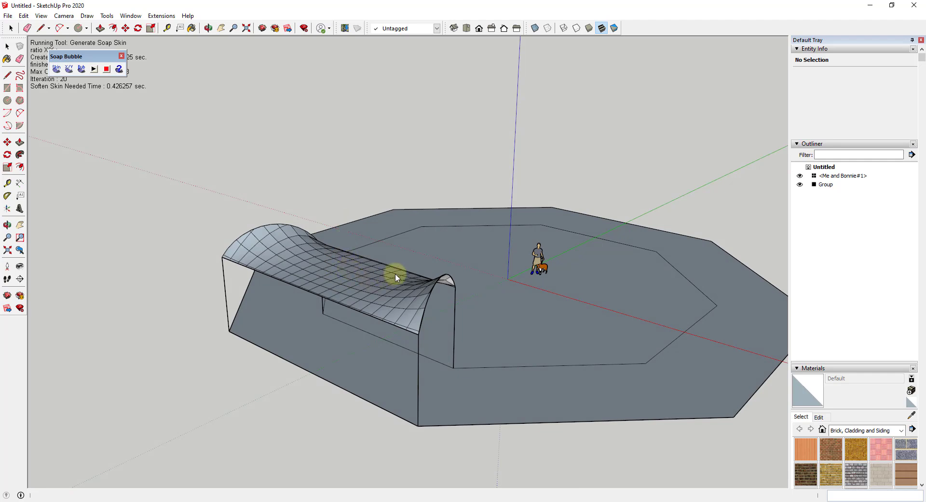
key("space")
left_click(354, 273)
scroll(352, 275, "up", 3)
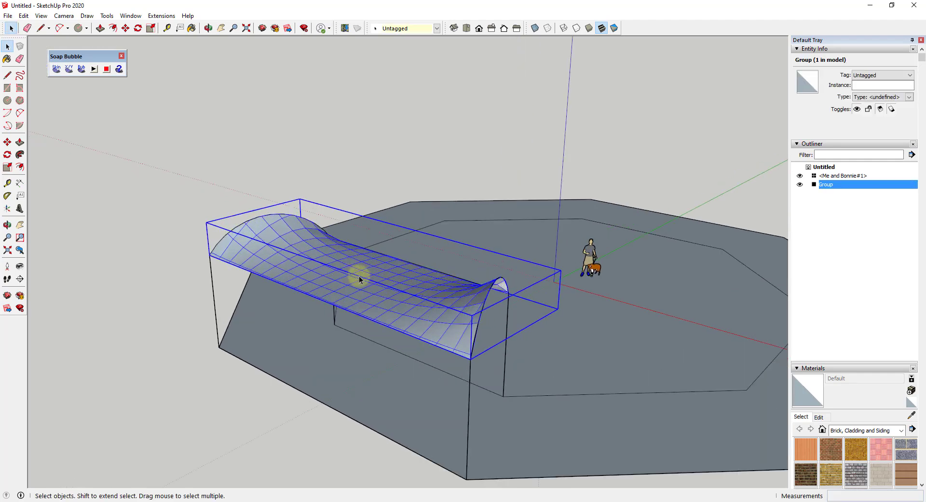
double_click(360, 276)
triple_click(365, 279)
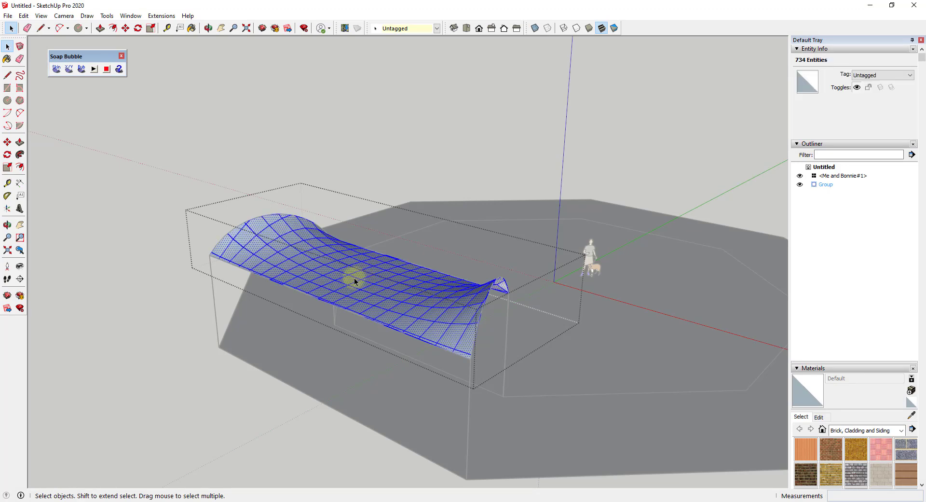
right_click(360, 276)
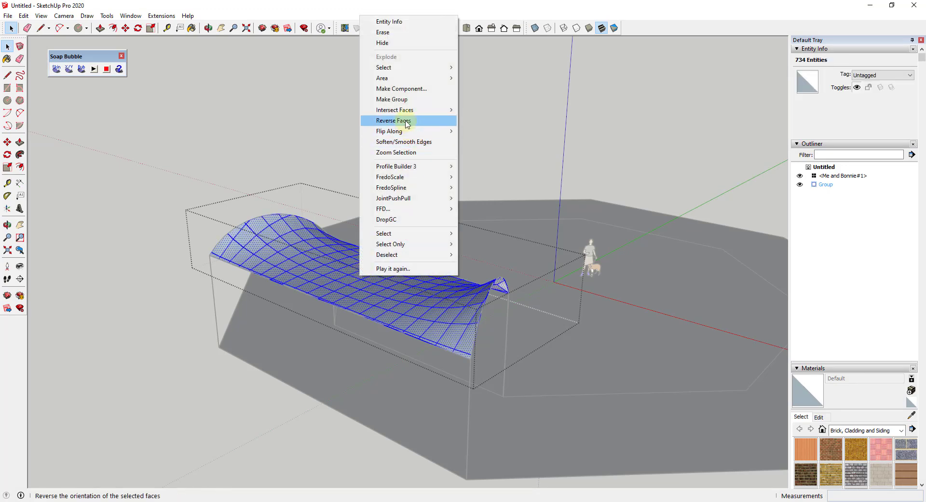
left_click(365, 120)
left_click(364, 167)
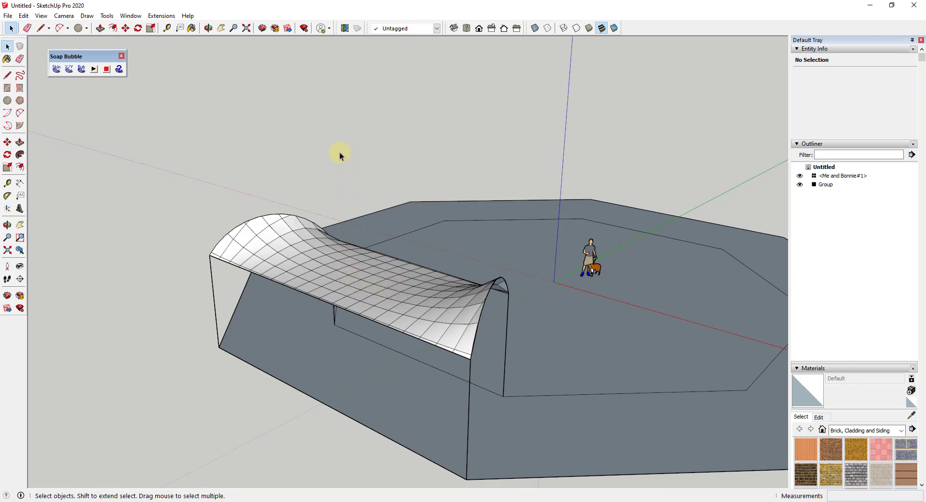
- Inflate the skin group with the Soap Bubble tool, trying a pressure of 10 and then 30
left_click(371, 281)
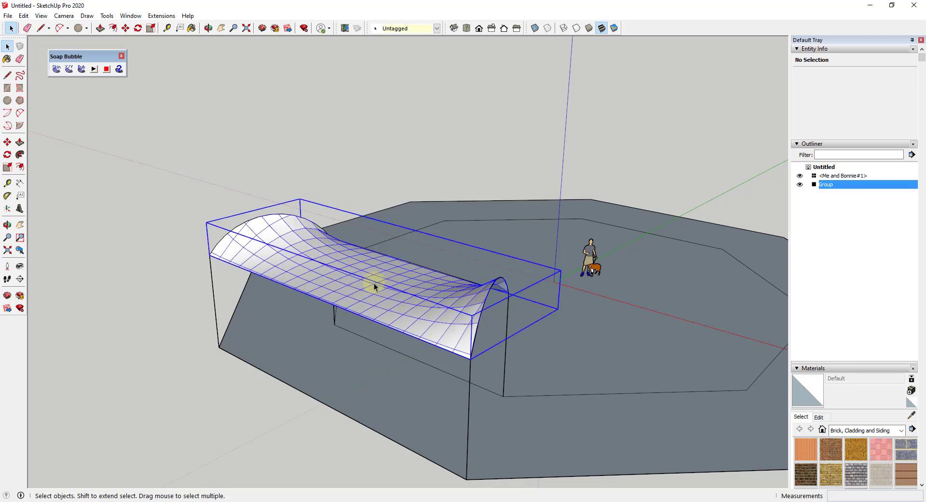
left_click(81, 69)
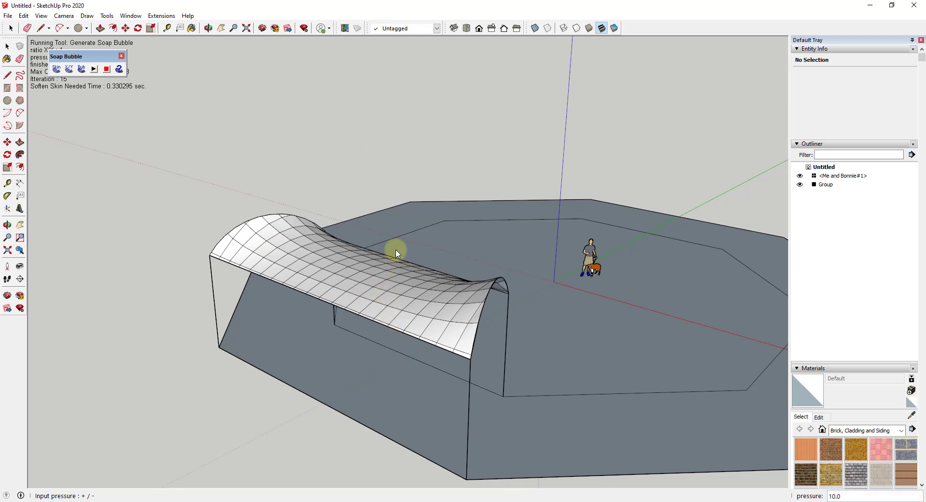
key("Return")
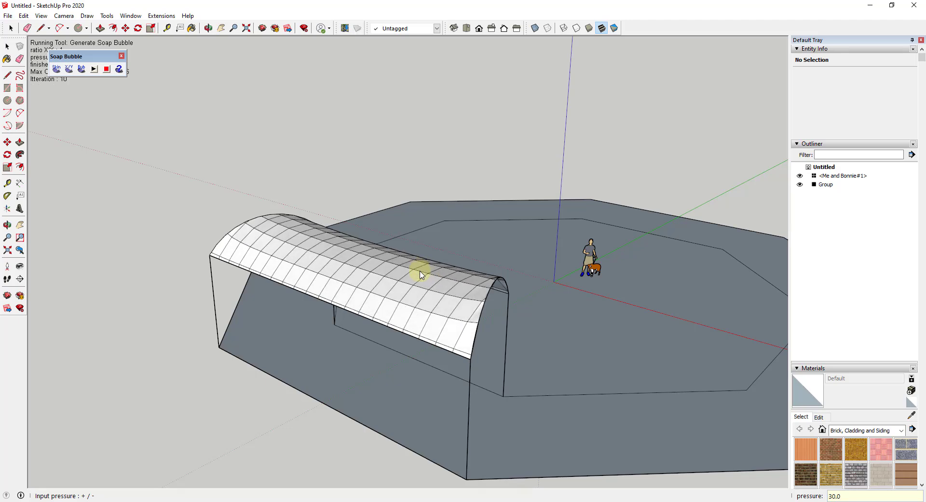
- Inspect the inflated canopy from above and from the side, and reduce its bubble pressure to 25 and then 20
middle_click_drag(398, 269, 476, 323)
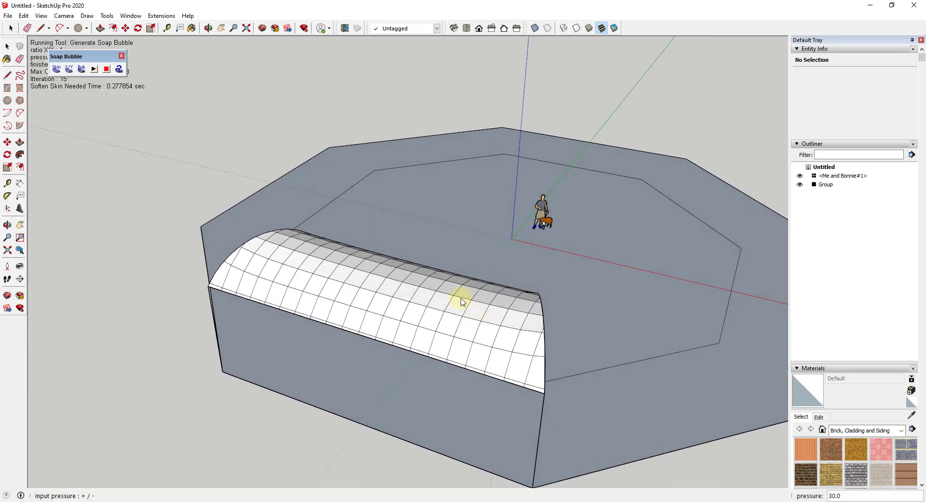
middle_click_drag(429, 343, 362, 197)
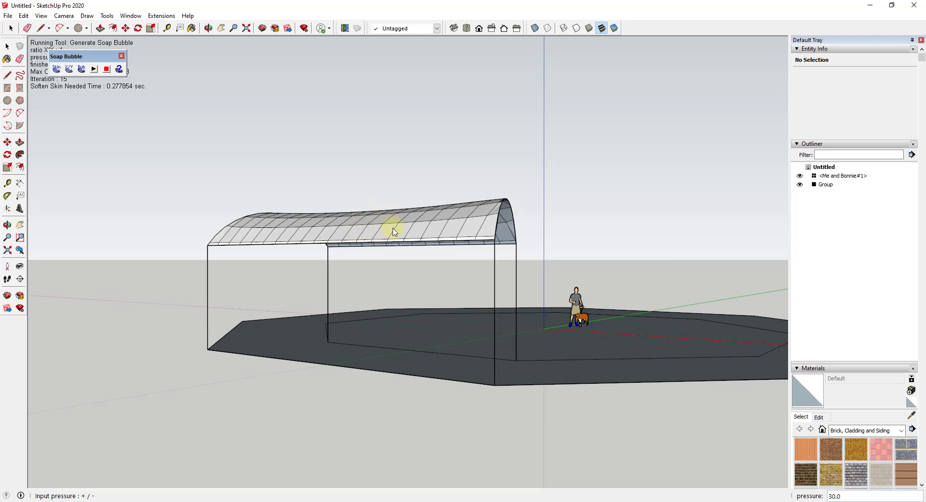
middle_click_drag(394, 231, 399, 282)
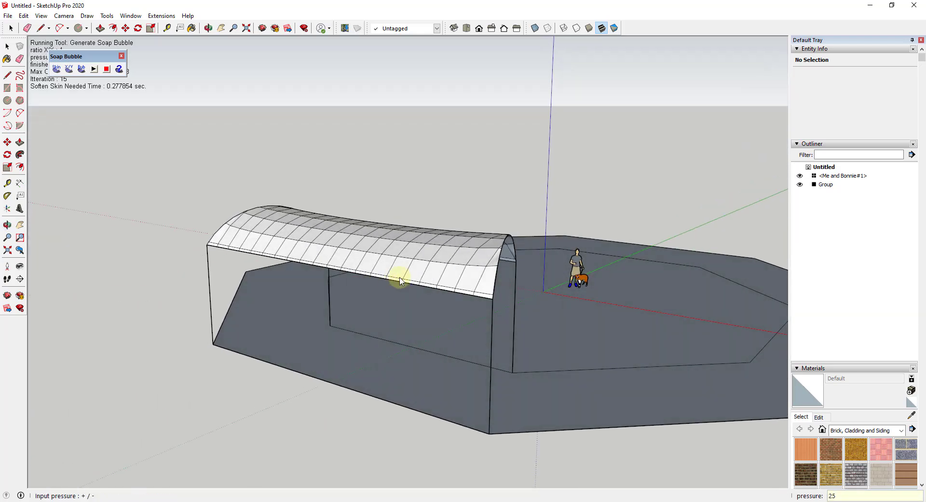
key("Return")
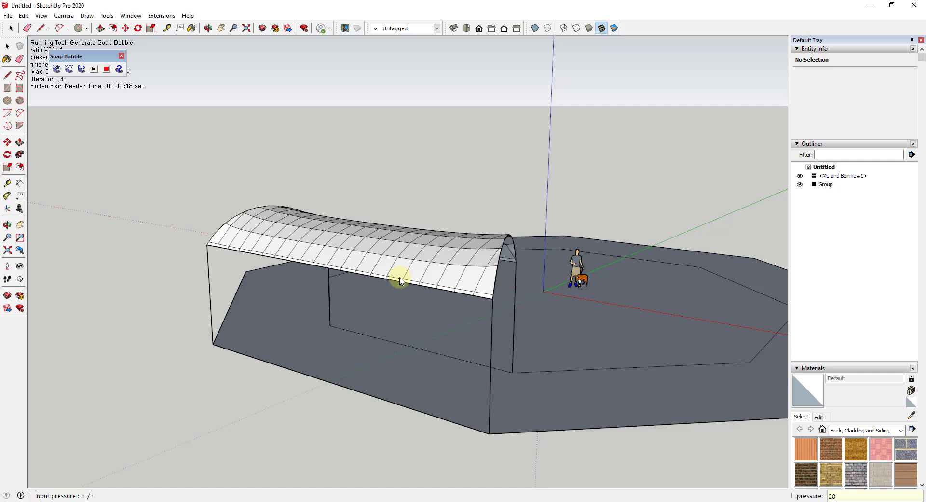
type("20")
key("Return")
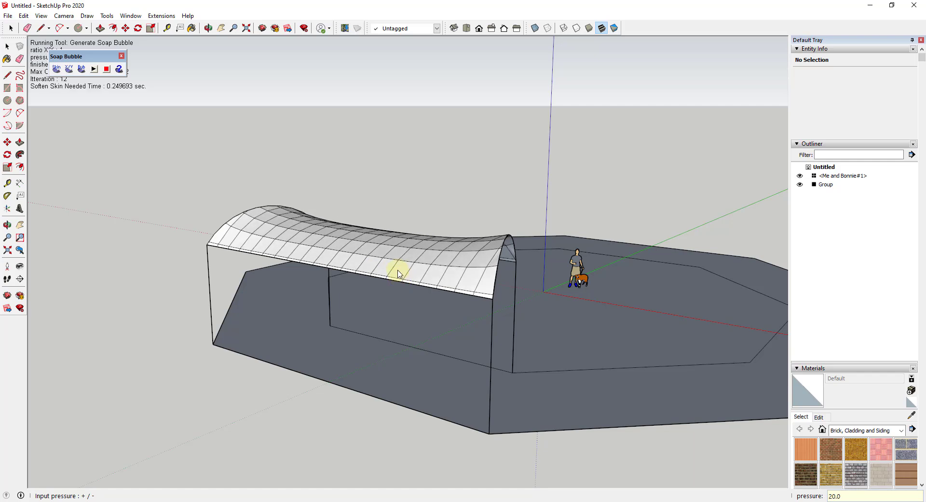
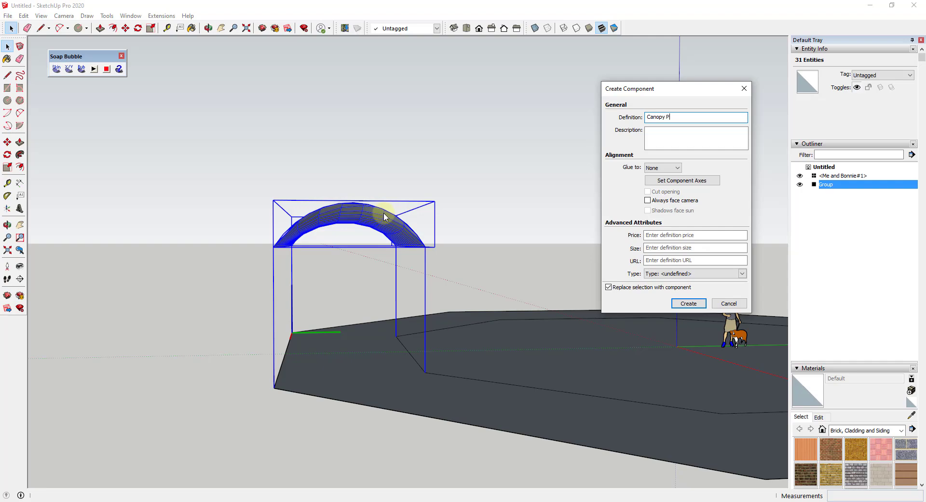
- Create a component named Canopy Piece from the bay's frame edges and canopy skin, replacing the selection
key("Return")
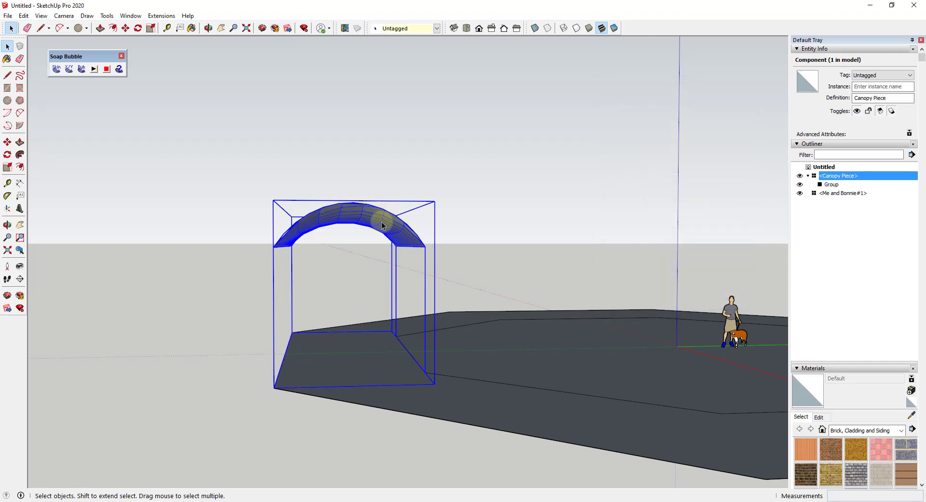
middle_click_drag(381, 221, 574, 301)
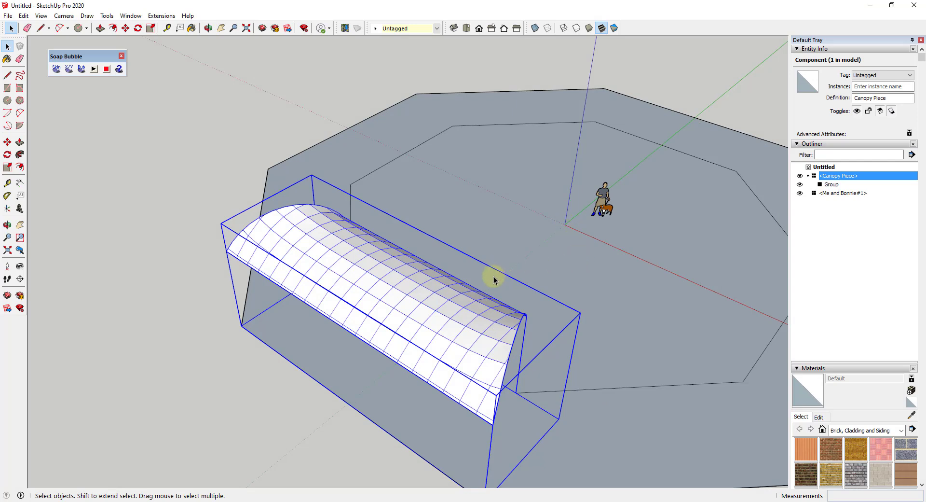
scroll(488, 287, "down", 3)
- Rotate a copy of the Canopy Piece component 45 degrees about the origin onto the adjacent side of the octagonal ring
key("q")
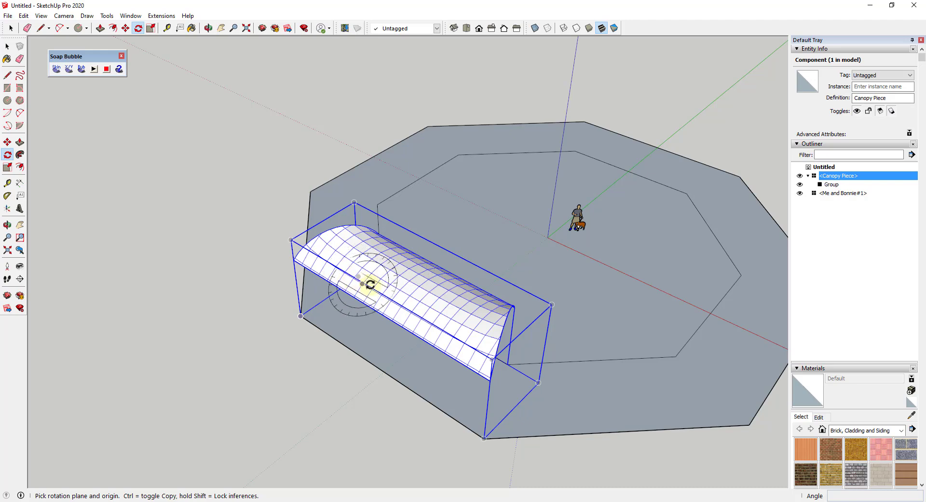
left_click(549, 237)
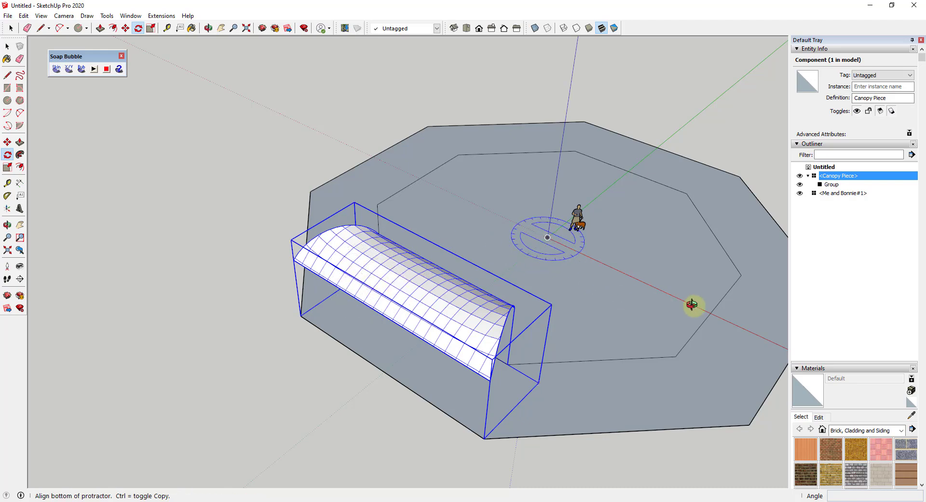
middle_click_drag(693, 306, 348, 261)
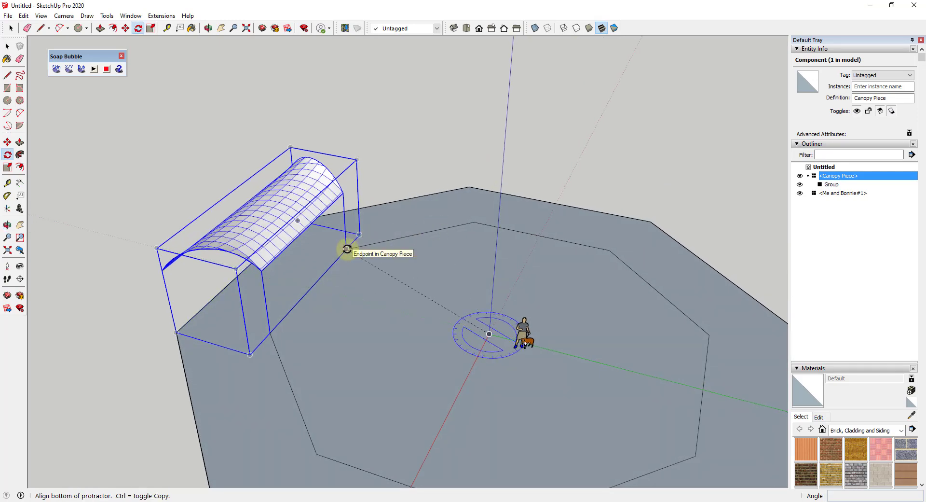
left_click(348, 249)
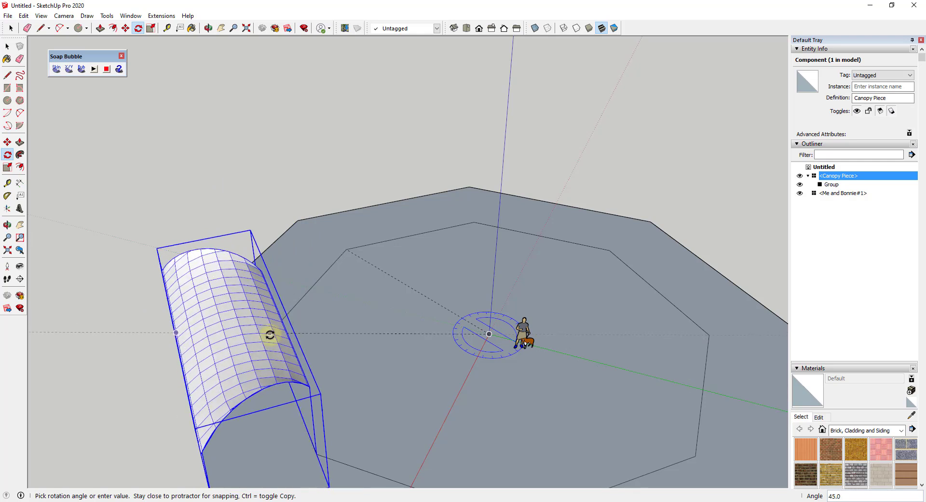
key("ctrl")
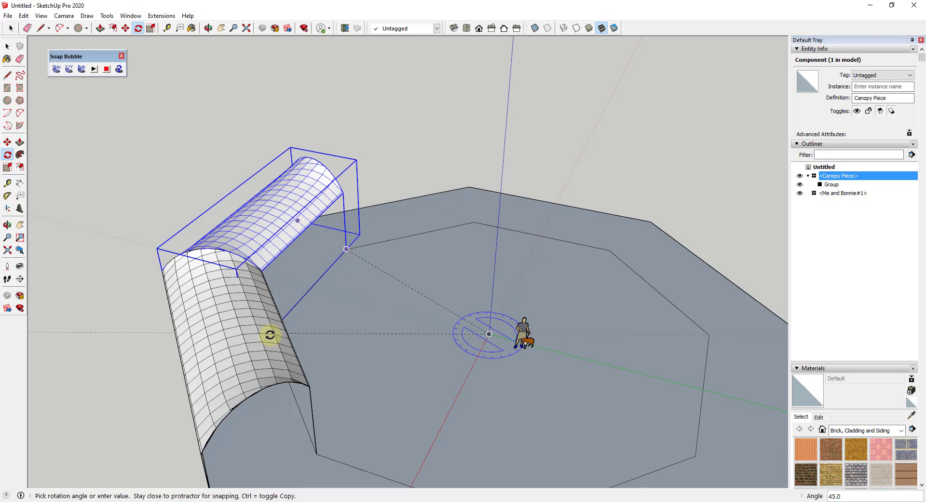
left_click(270, 335)
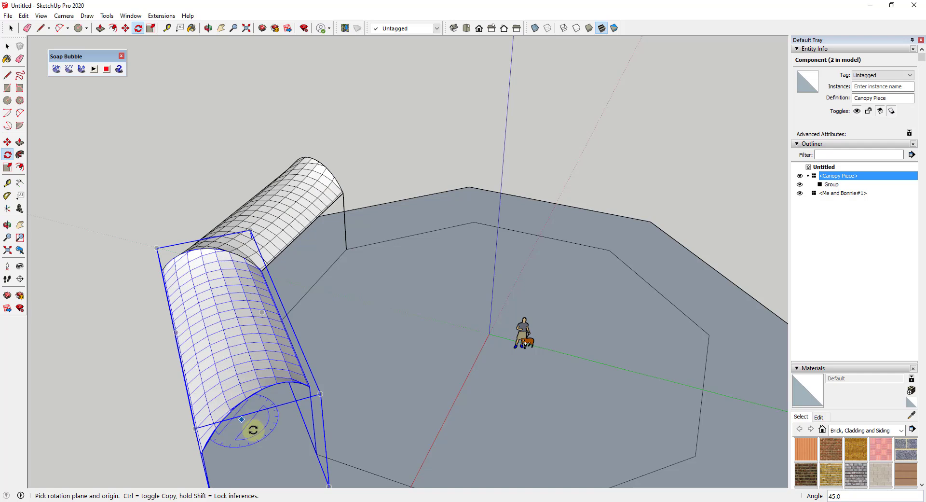
scroll(362, 253, "down", 3)
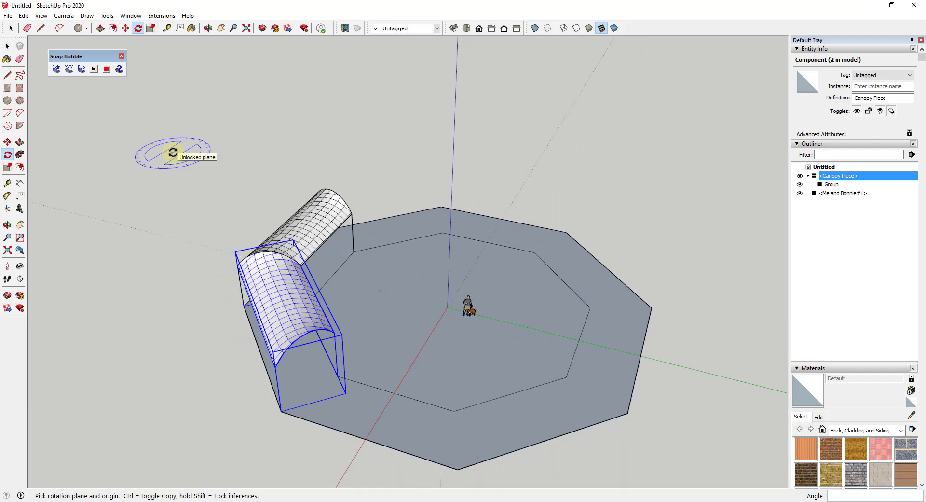
- Multiply the 45-degree rotated copy by seven (*7) to complete the octagonal ring of Canopy Piece components
key("Return")
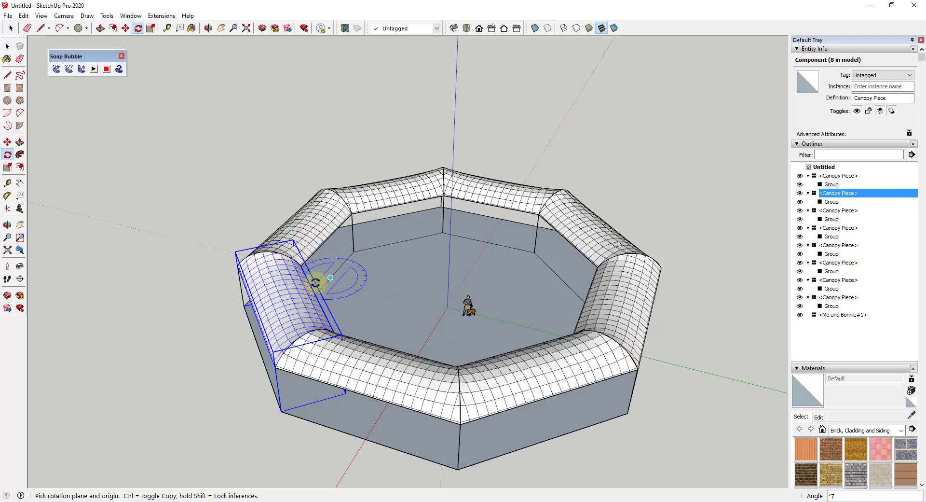
middle_click_drag(317, 279, 623, 145)
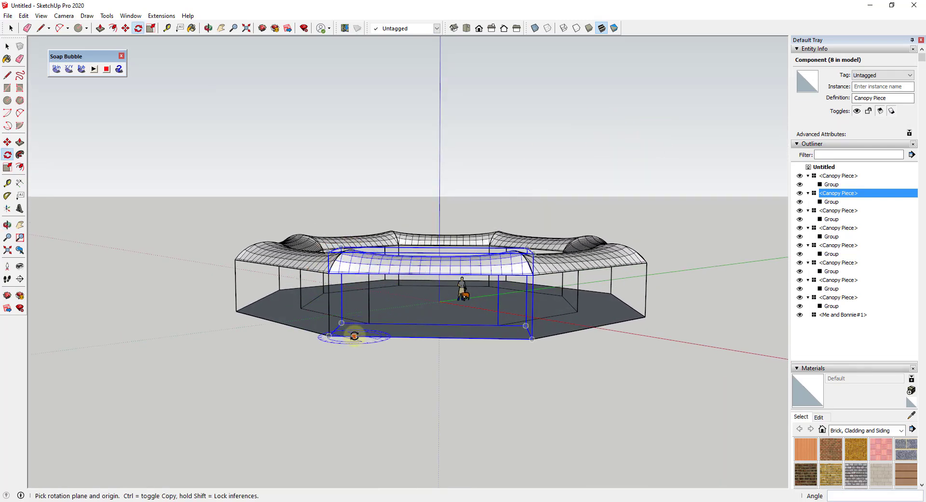
middle_click_drag(366, 299, 283, 327)
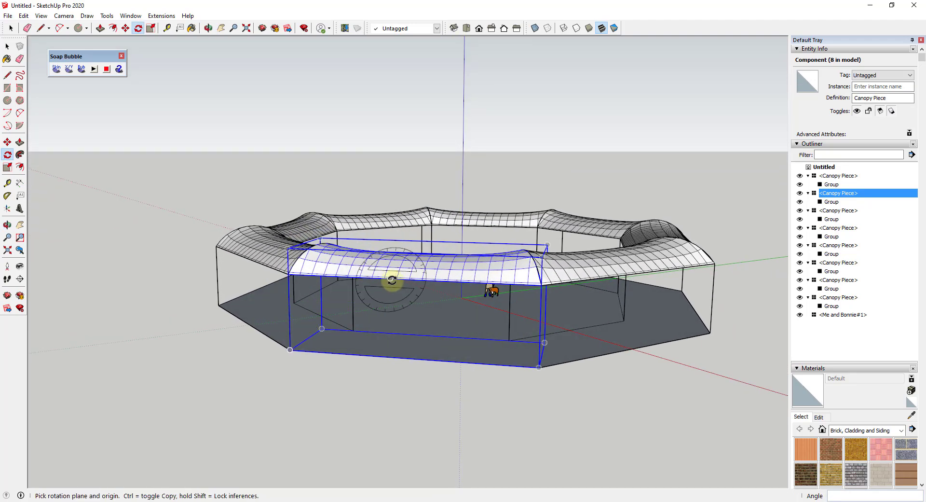
key("space")
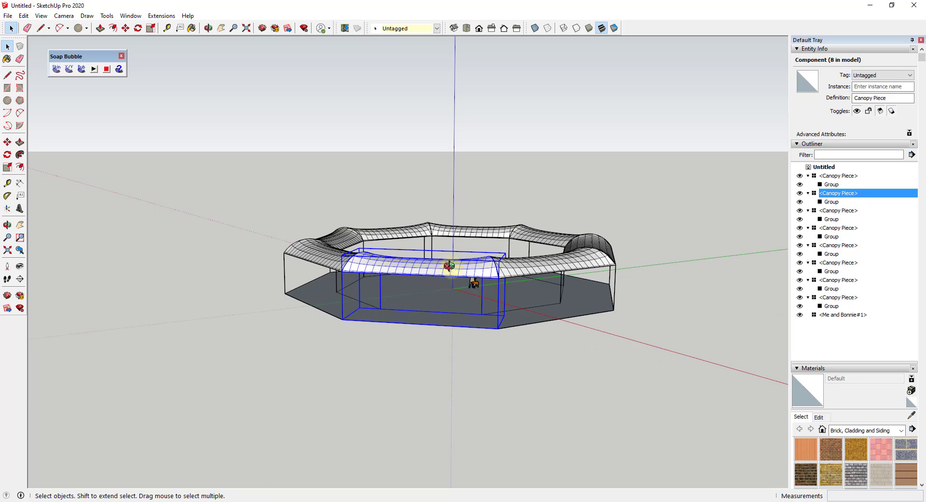
- Copy the selected Canopy Piece from its outer ground corner to an empty spot about 39' outside the ring
middle_click_drag(449, 265, 356, 310)
key("m")
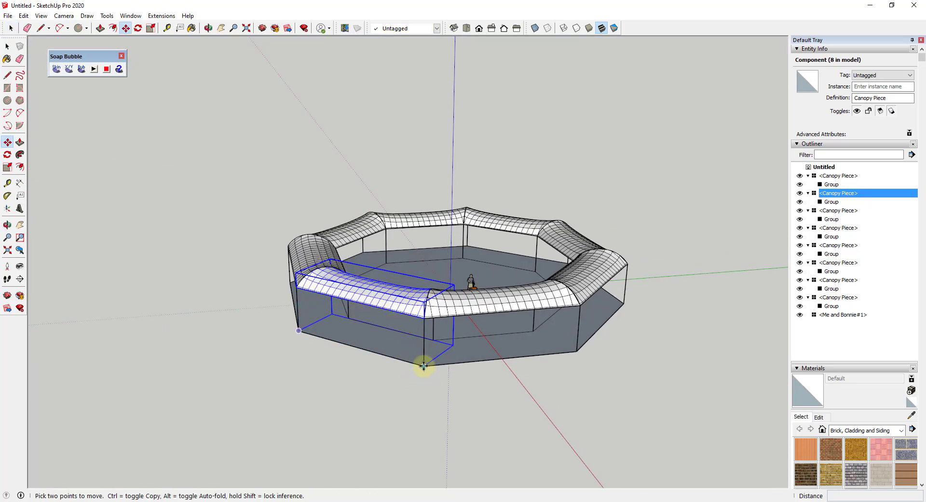
left_click(424, 366)
key("ctrl")
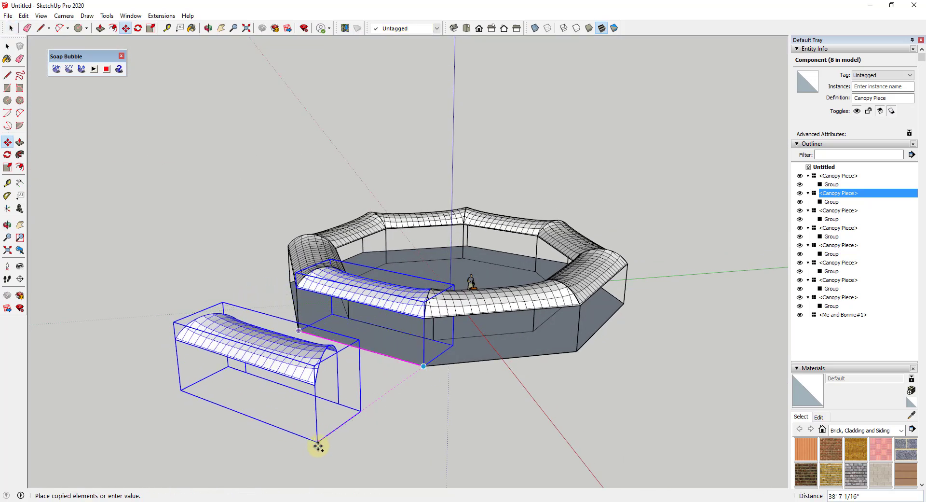
left_click(314, 445)
middle_click_drag(289, 415, 219, 302)
- Open the detached Canopy Piece copy for editing and collapse the Outliner in the tray
key("space")
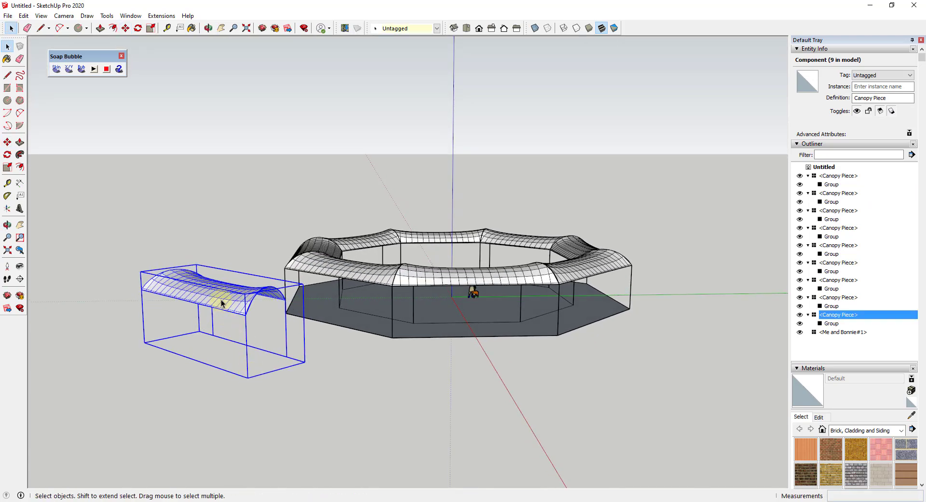
left_click(221, 302)
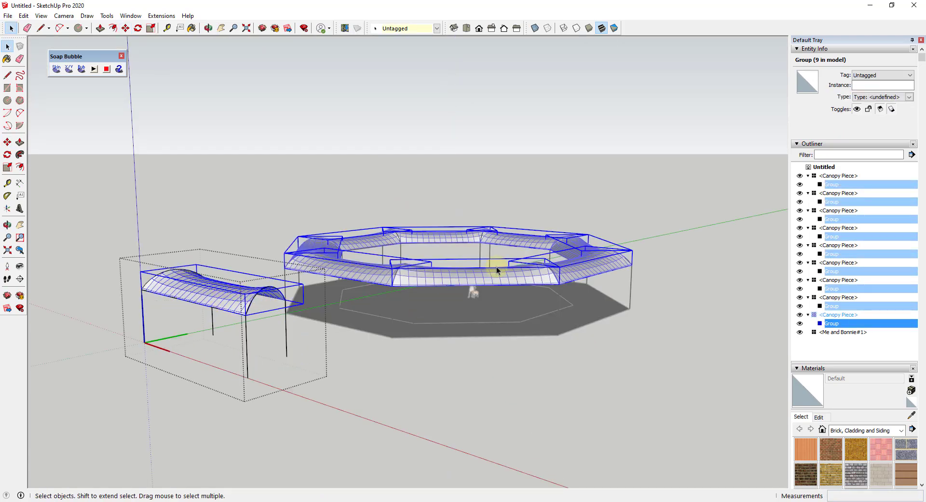
left_click(797, 144)
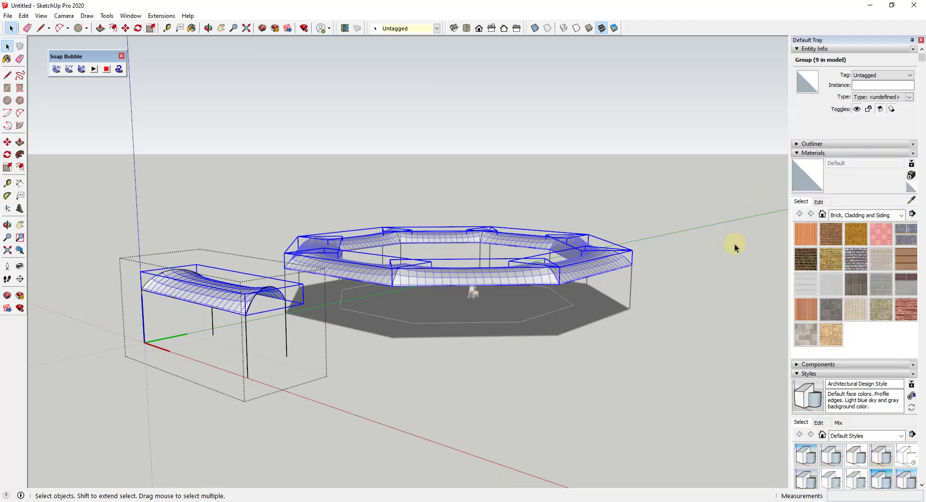
mouse_move(226, 342)
middle_mouse_down()
mouse_move(299, 352)
mouse_move(227, 347)
middle_mouse_up()
left_click(227, 349)
scroll(227, 351, "up", 4)
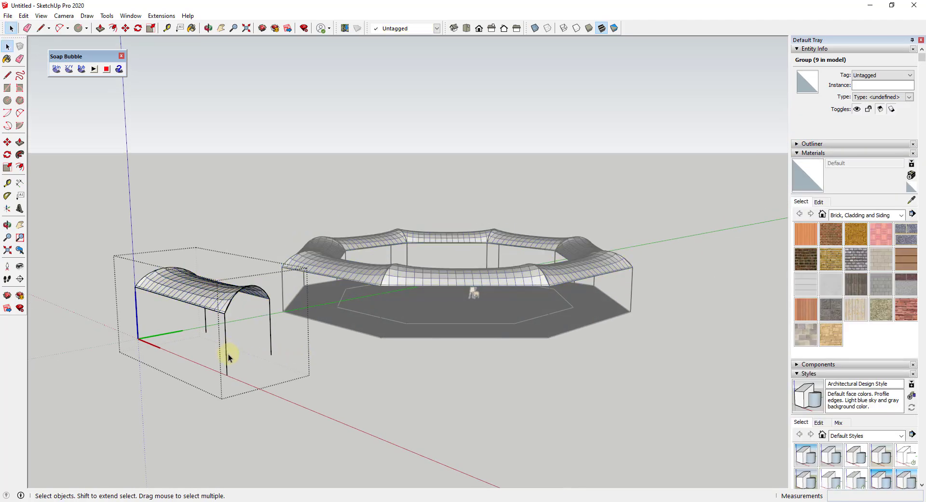
- Draw a circle of 4" radius centred on the foot of the component's front outer post edge
left_click(226, 362)
scroll(228, 366, "up", 4)
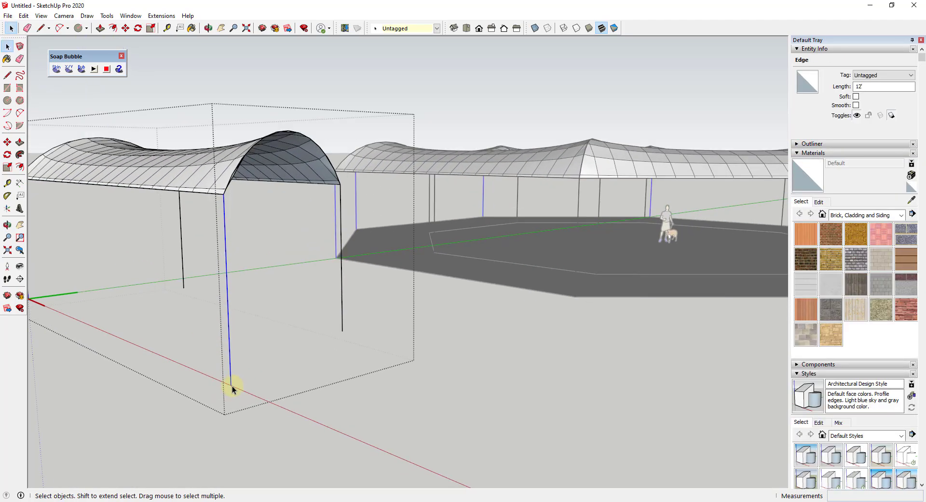
key("c")
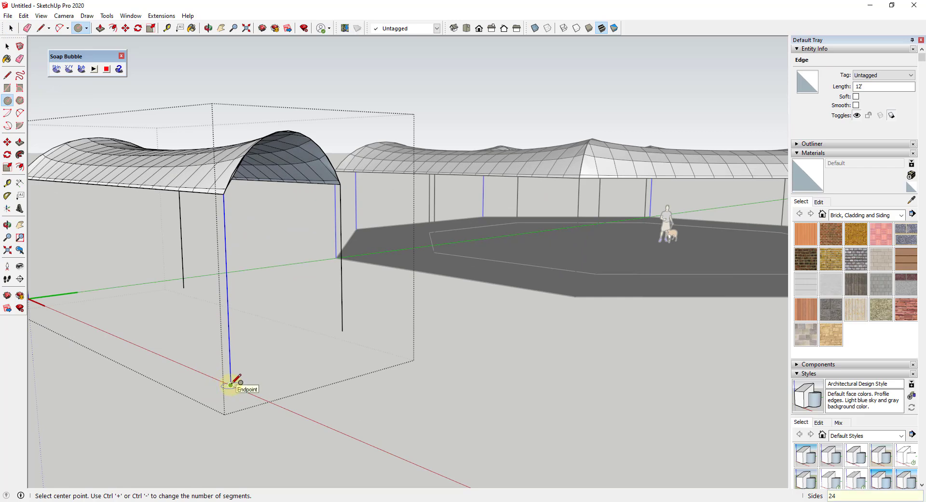
left_click(231, 384)
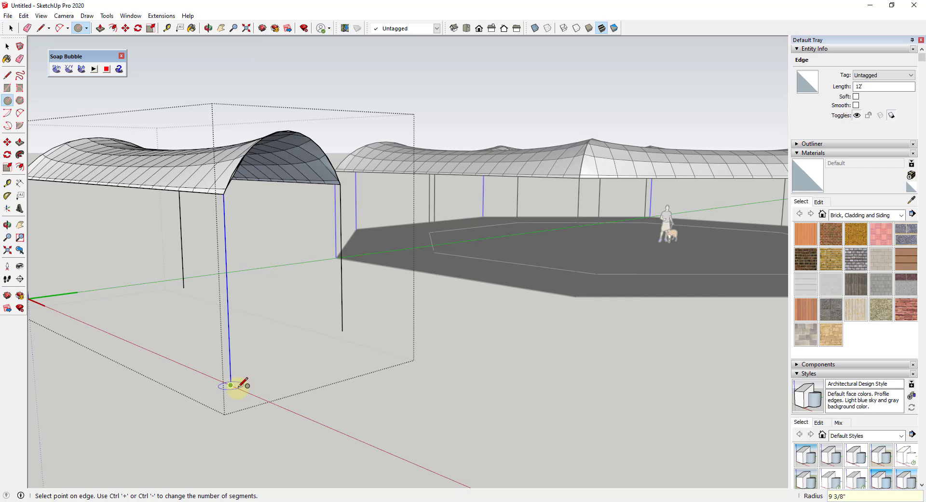
type("4")
key("Return")
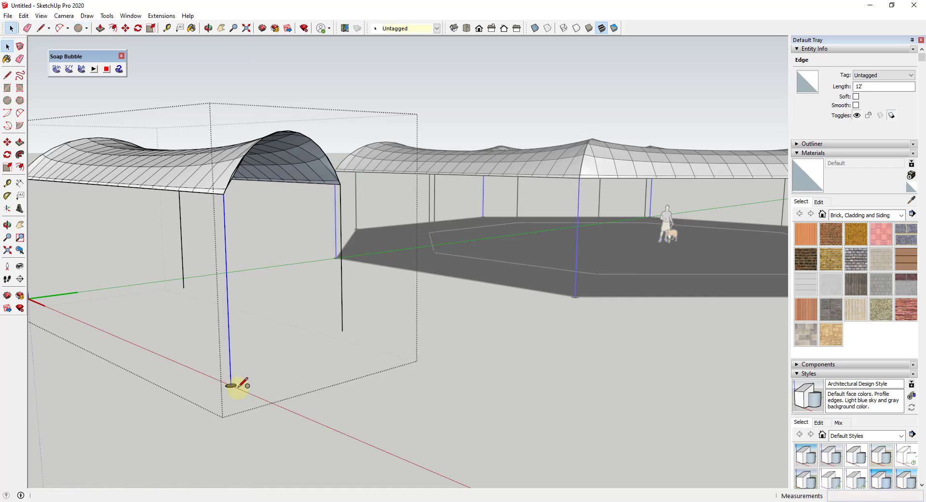
- Push/pull the circle up 12' to the canopy's lower edge to form a round post
key("p")
left_click_drag(233, 384, 225, 207)
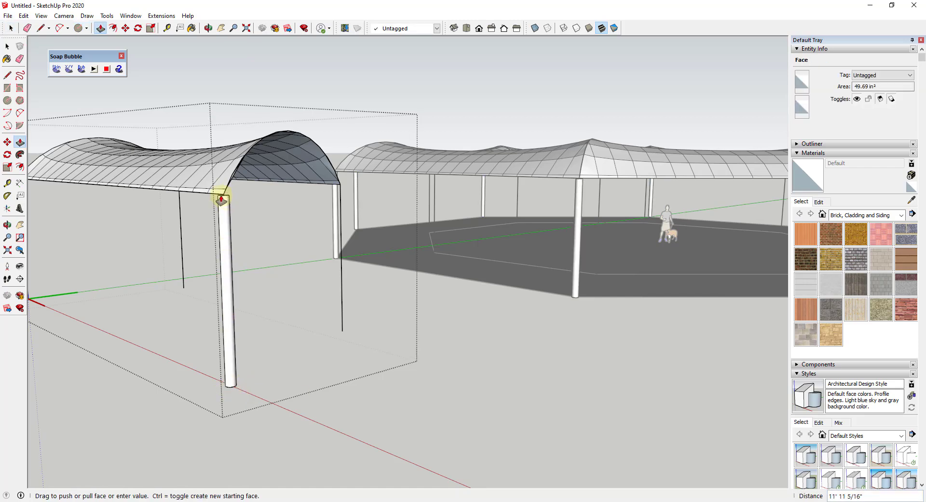
left_click(209, 195)
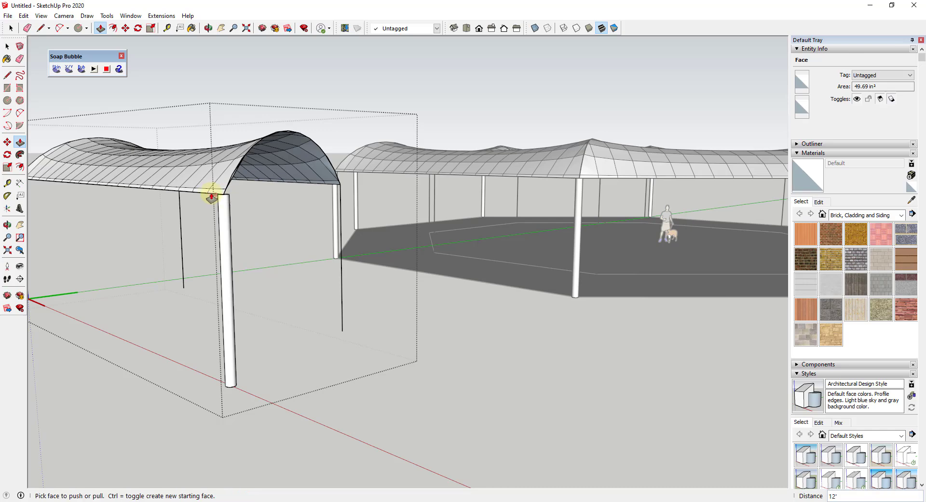
middle_click_drag(523, 213, 666, 213)
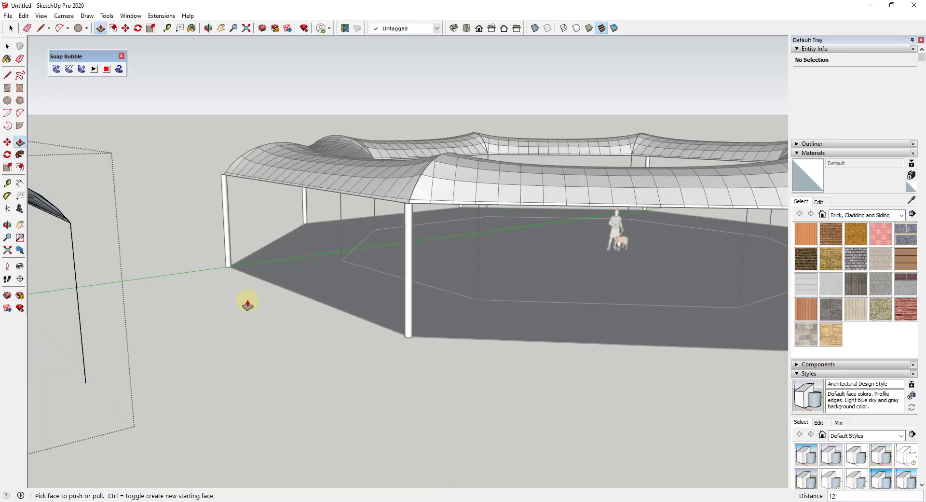
middle_click_drag(246, 304, 129, 357)
scroll(246, 296, "down", 3)
middle_click_drag(246, 296, 122, 310)
key("space")
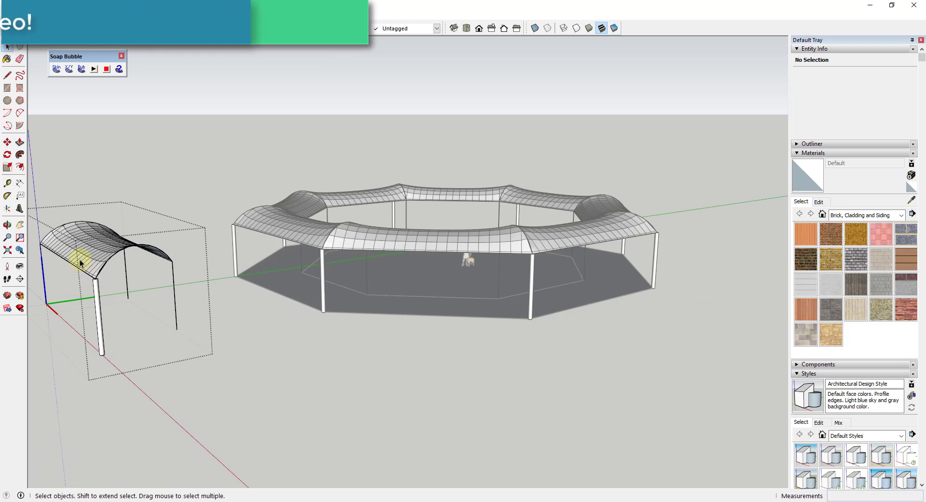
- Copy the round post 15' onto the inner post edge at the same end of the bay, leaving out the frame edges
triple_click(92, 326)
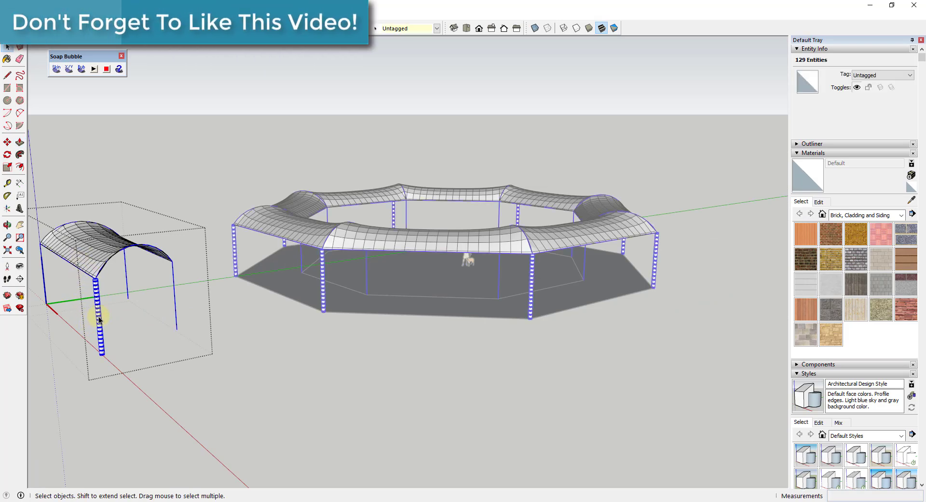
left_click(82, 267, "shift")
middle_click_drag(129, 335, 100, 160)
scroll(151, 65, "up", 3)
scroll(161, 149, "up", 5)
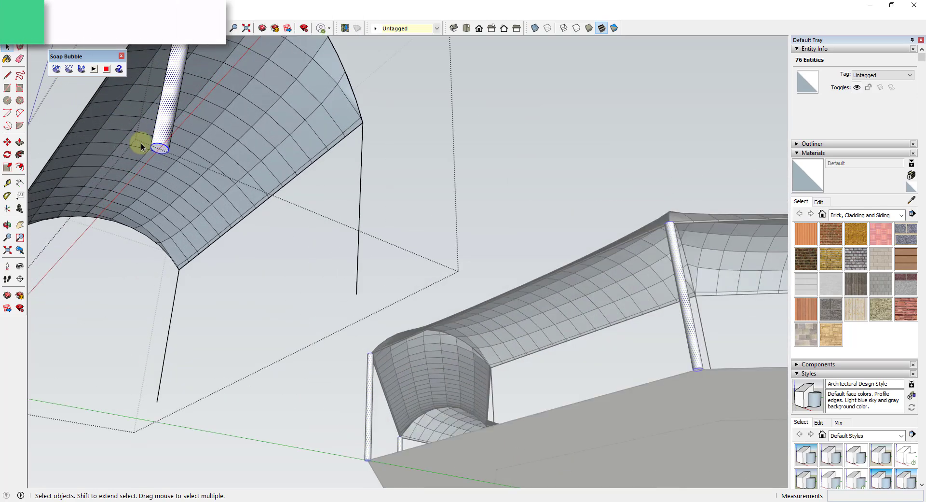
key("m")
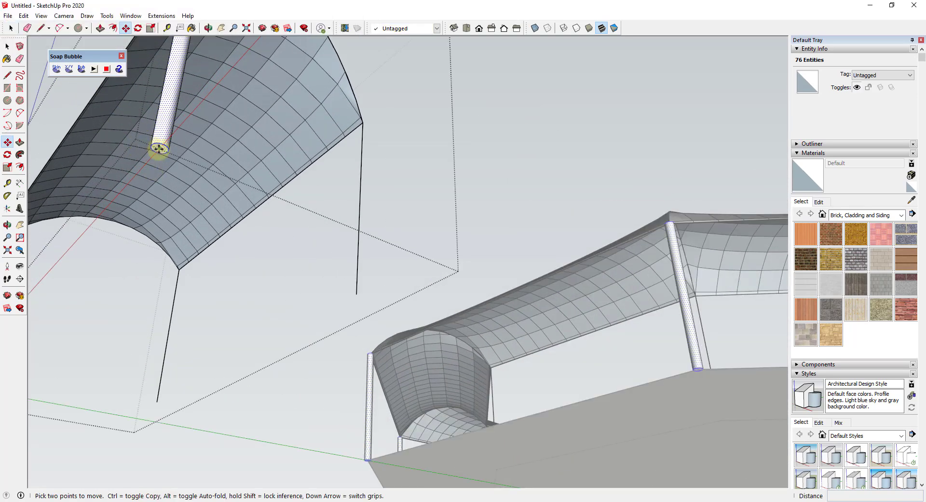
key("ctrl")
left_click(160, 147)
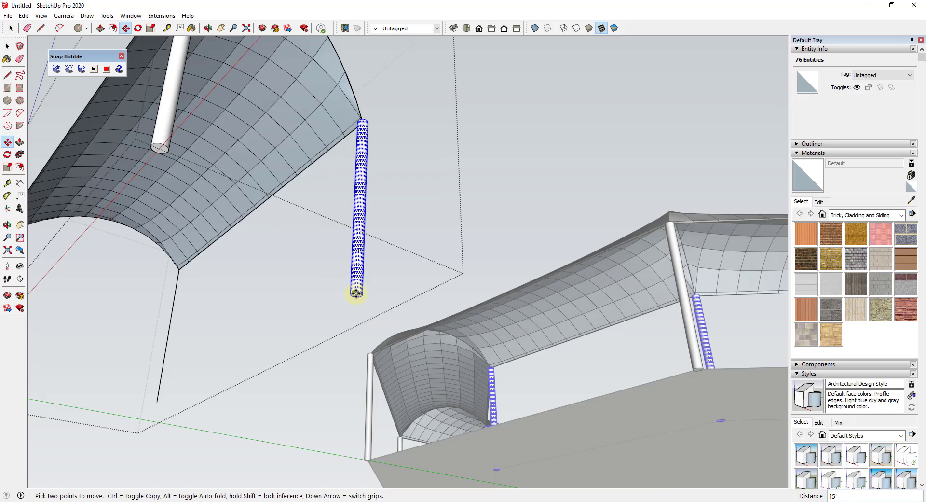
- Examine the round outer and inner posts around the whole canopy ring from several angles
scroll(356, 293, "down", 5)
middle_click_drag(327, 295, 387, 362)
scroll(387, 362, "down", 2)
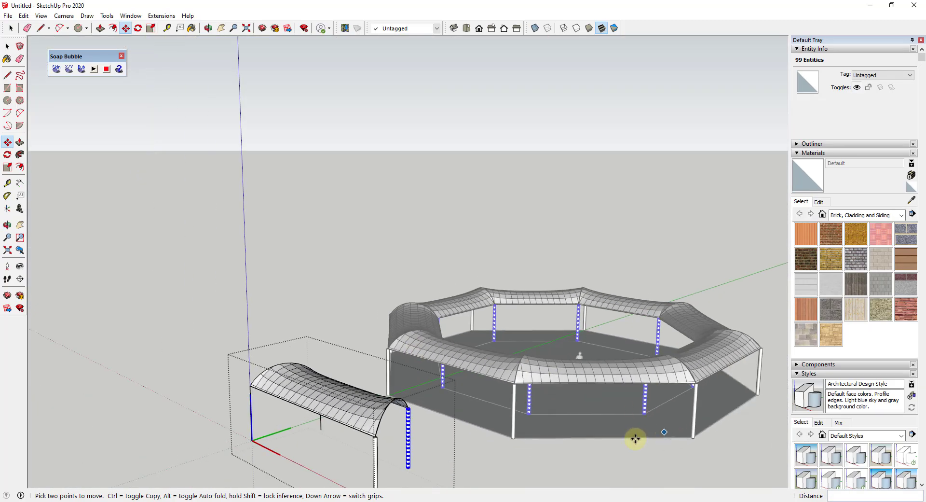
scroll(474, 411, "up", 3)
middle_click_drag(473, 411, 387, 402)
scroll(395, 387, "down", 2)
middle_click_drag(164, 397, 227, 387)
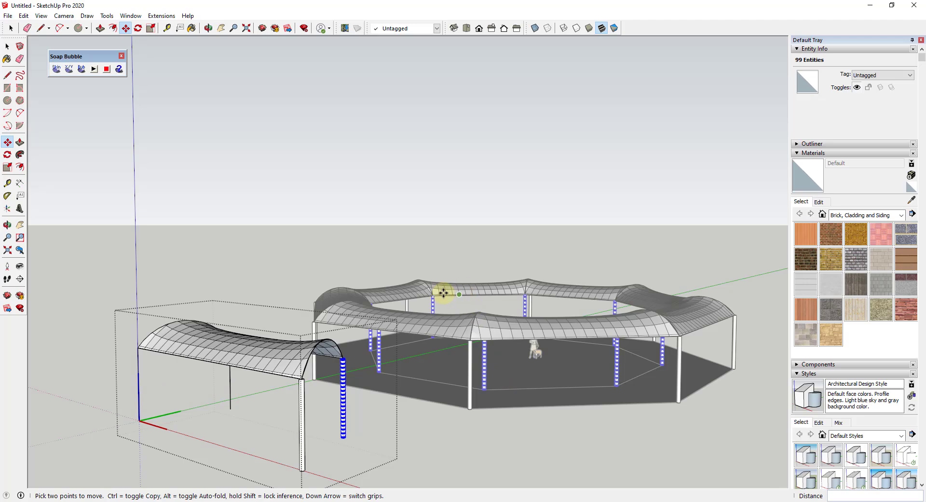
middle_click_drag(450, 368, 411, 393)
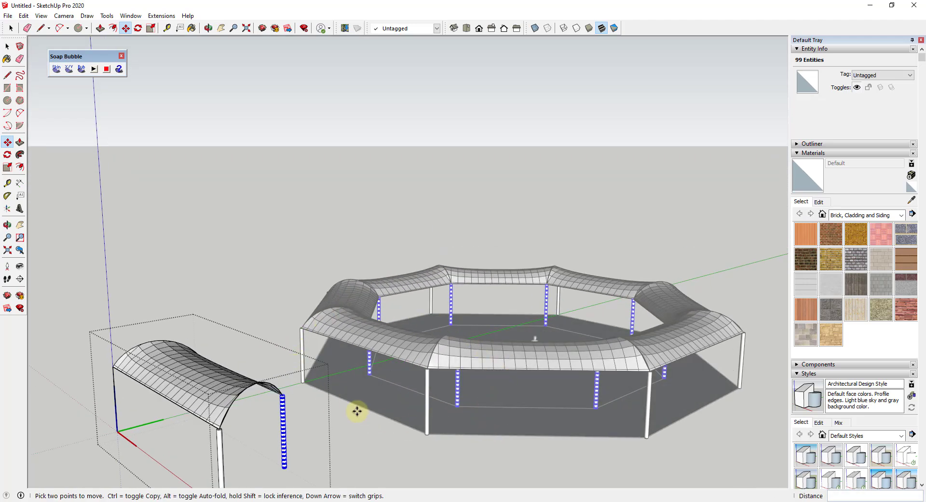
- Try to sweep the round post's top face along the bay's end arch with Follow Me
key("space")
scroll(232, 419, "up", 3)
left_click(222, 412)
scroll(224, 418, "up", 2)
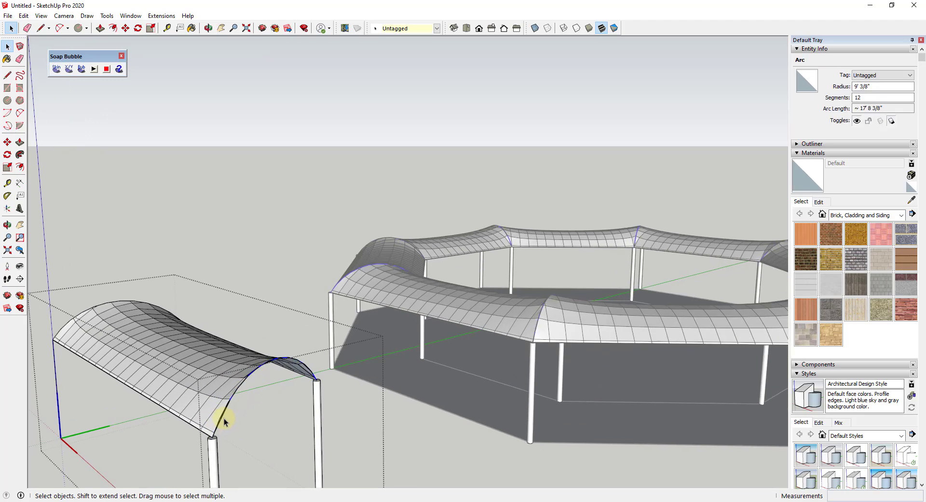
scroll(224, 417, "up", 3)
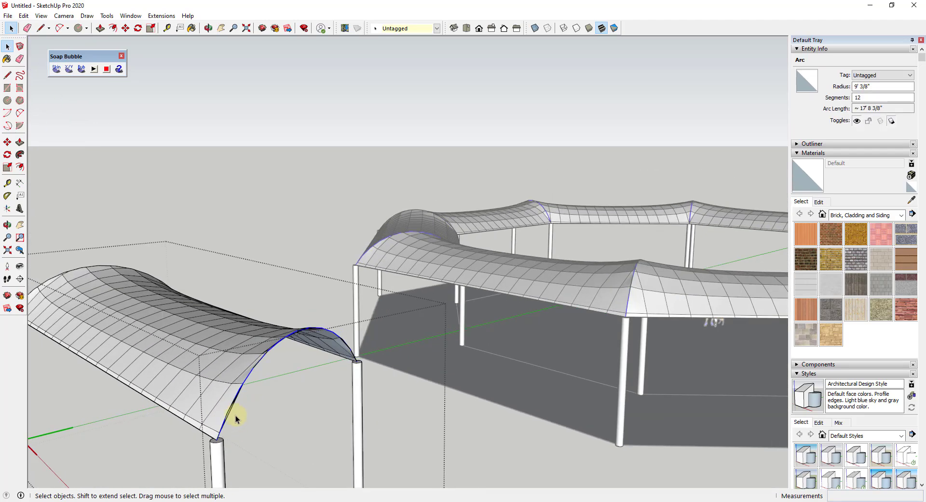
left_click(20, 154)
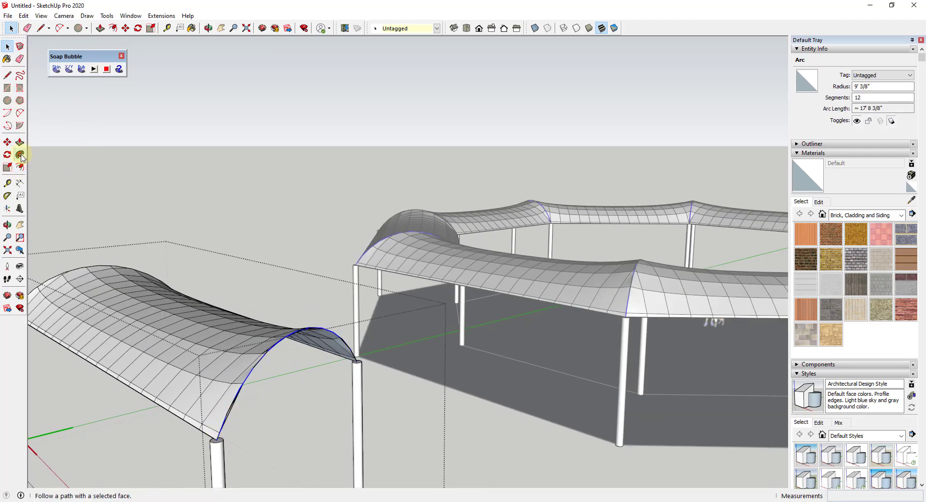
left_click(219, 439)
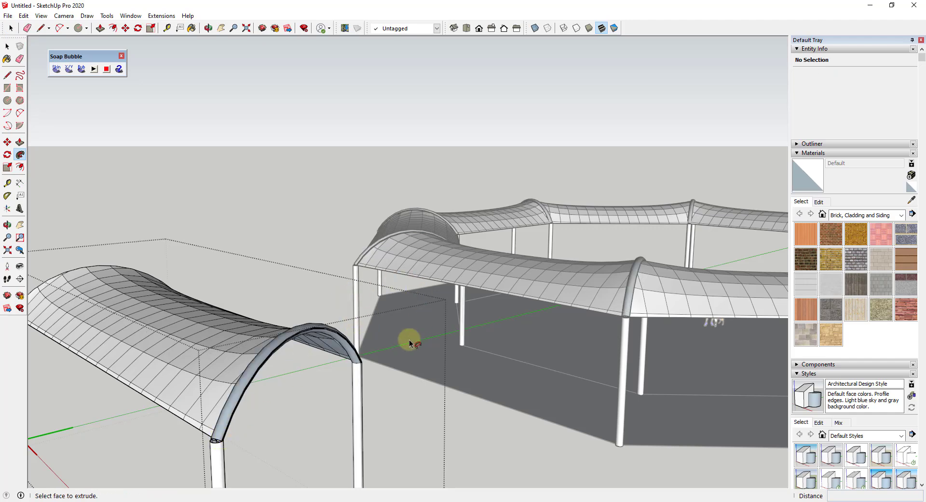
middle_click_drag(306, 340, 406, 398)
key("space")
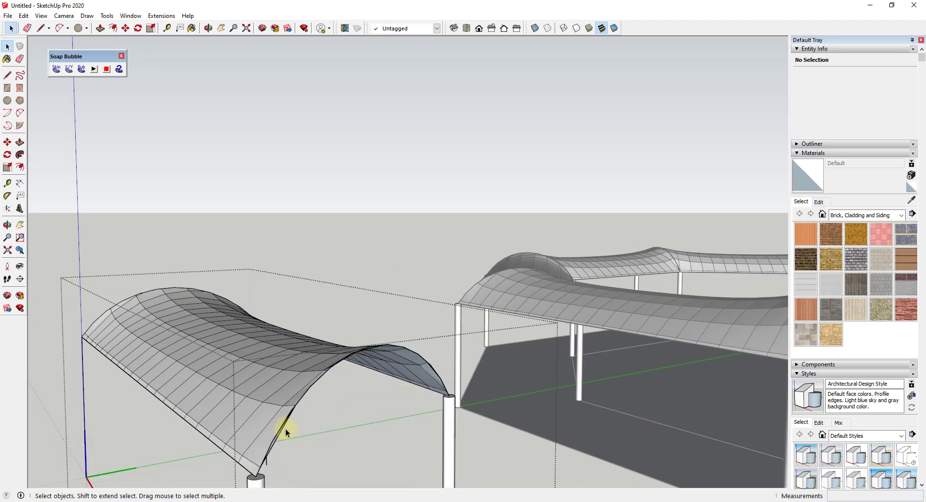
- Run Pipe Along Path on the bay's end arch with outside diameter 4, inside diameter 0" and 24 segments
left_click(282, 431)
middle_click_drag(297, 430, 378, 322)
left_click(106, 15)
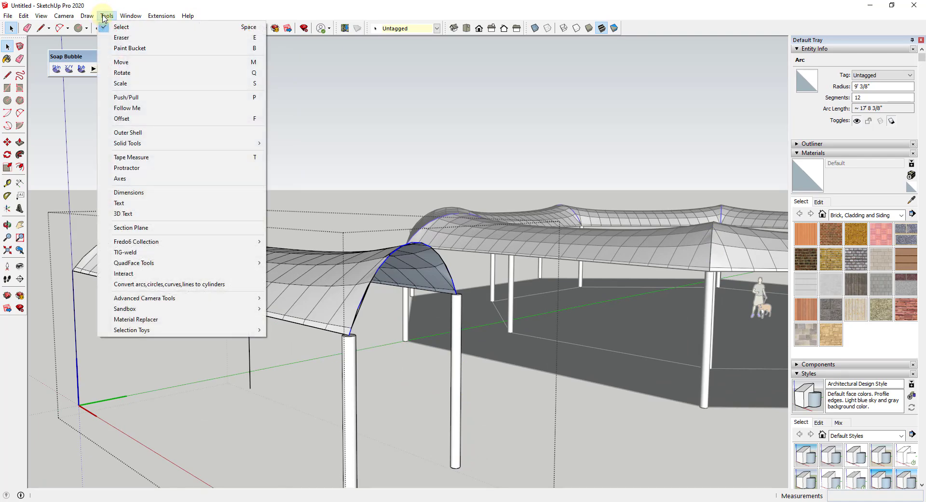
left_click(376, 276)
left_click(376, 276)
left_click(162, 16)
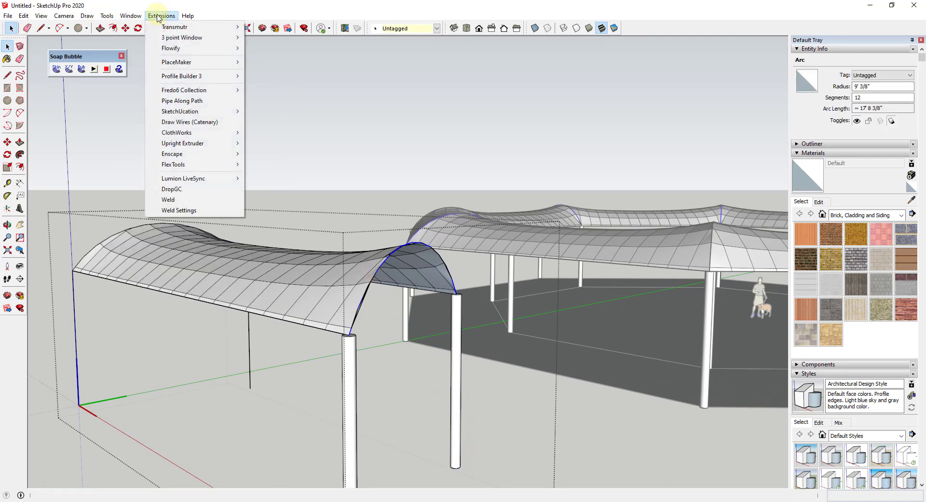
left_click(193, 100)
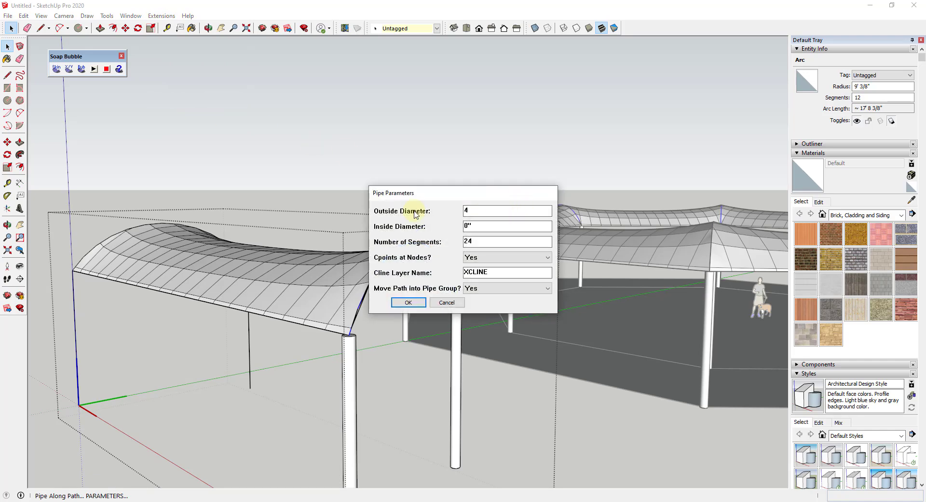
key("Return")
middle_click_drag(414, 264, 227, 402)
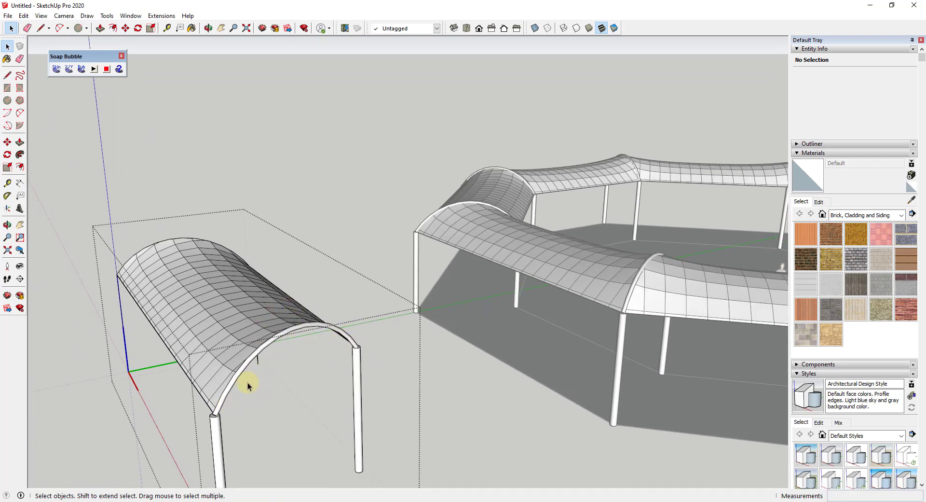
scroll(258, 277, "down", 2)
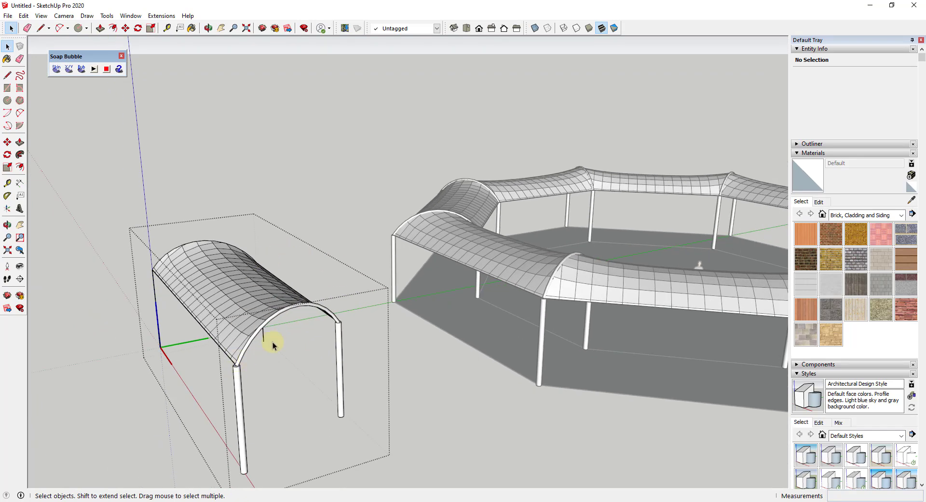
- Examine the piped end arches and round posts on the single bay and around the canopy ring, then close the component
scroll(664, 290, "up", 3)
scroll(339, 278, "down", 2)
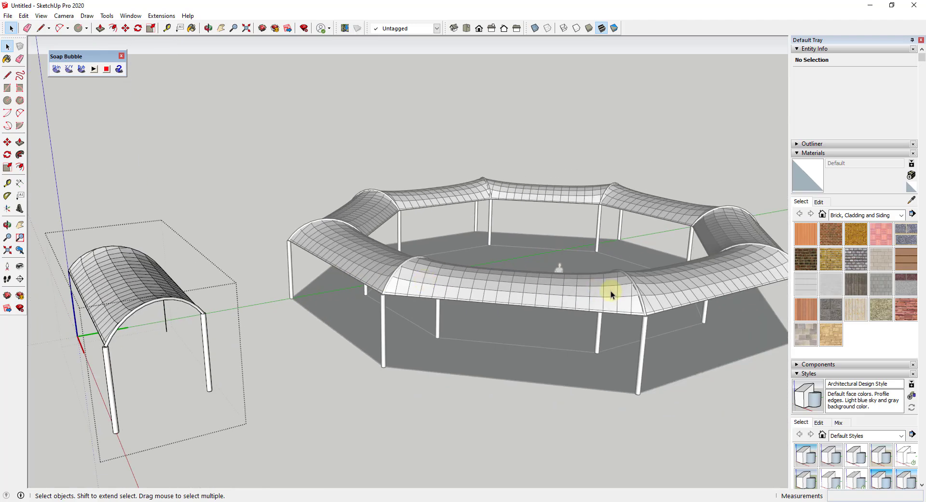
scroll(622, 296, "up", 3)
scroll(636, 307, "down", 2)
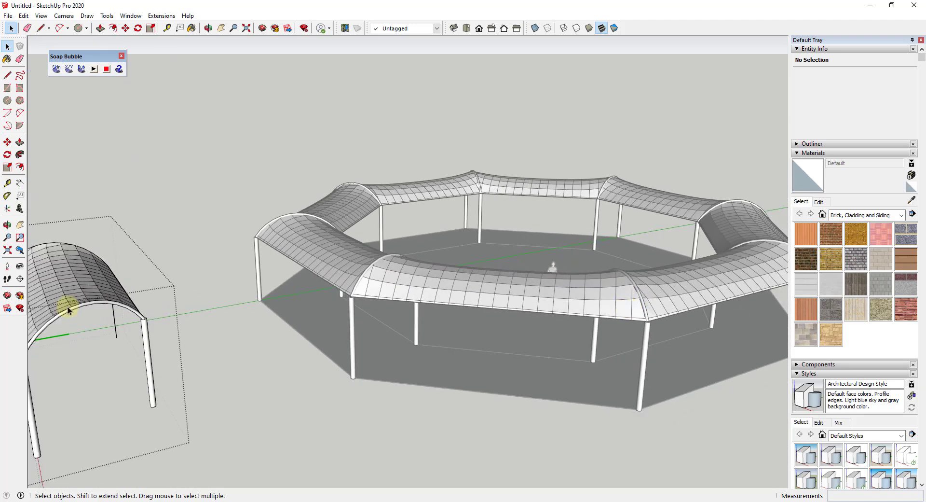
scroll(134, 314, "up", 4)
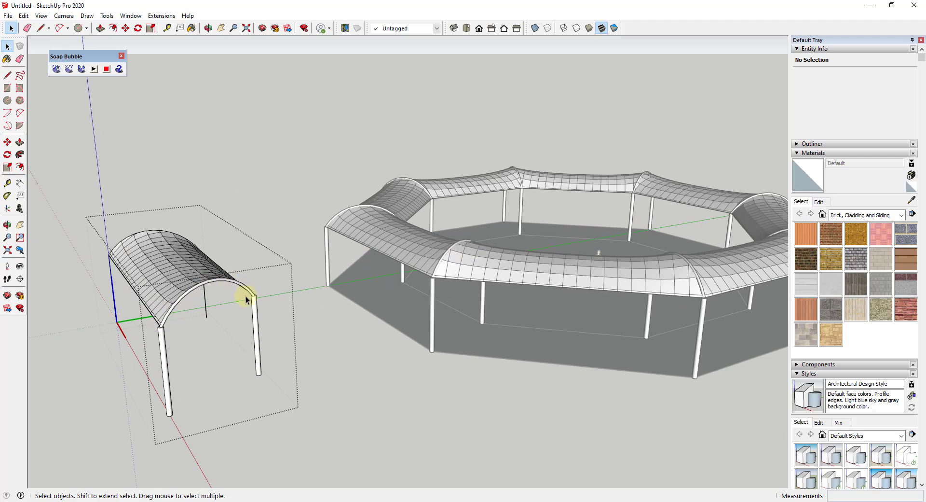
middle_click_drag(169, 306, 314, 276)
triple_click(314, 276)
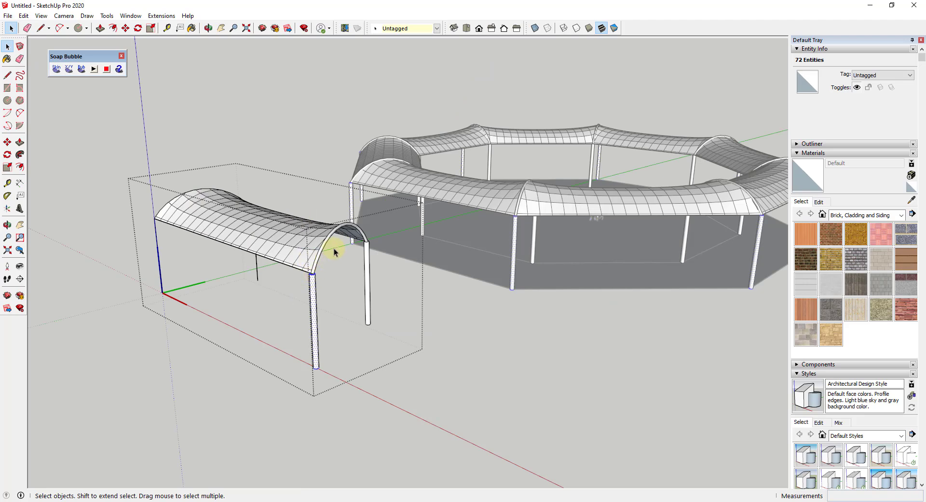
middle_click_drag(561, 255, 420, 290)
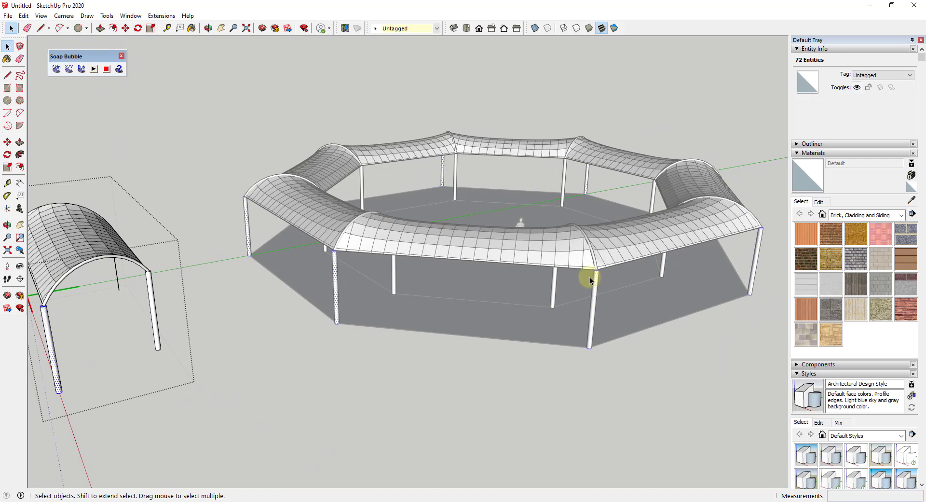
middle_click_drag(679, 189, 430, 322)
left_click(429, 322)
scroll(685, 280, "down", 3)
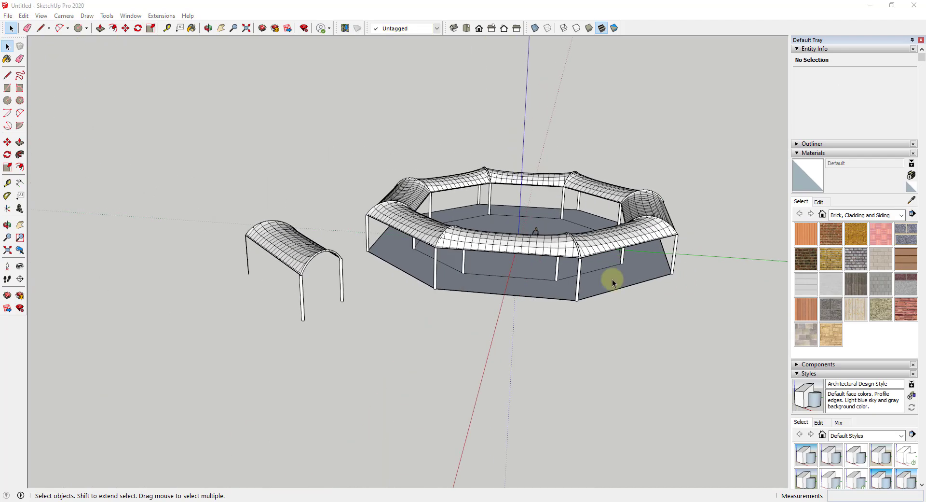
- Soften the canopy skin's grid edges inside the Canopy Piece component by turning on Soften coplanar at a 20-degree angle between normals
scroll(215, 266, "up", 6)
left_click(358, 230)
double_click(357, 231)
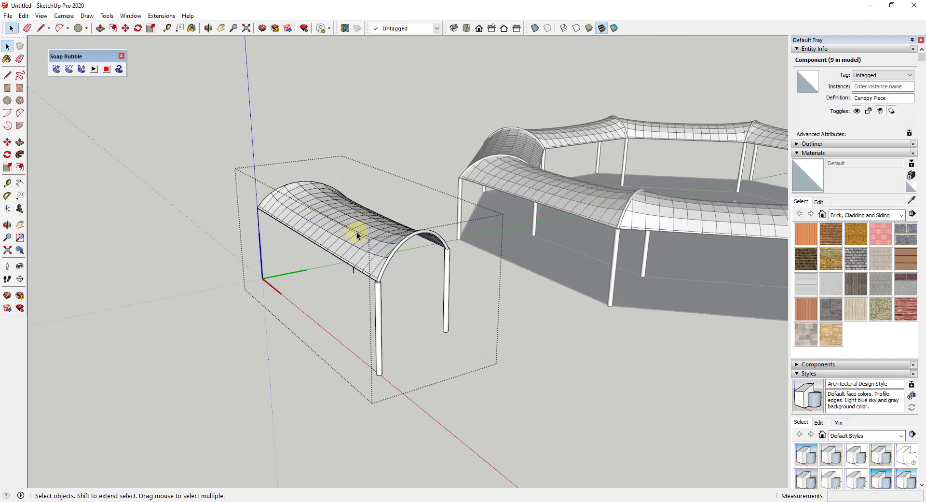
left_click(363, 230)
scroll(866, 311, "down", 3)
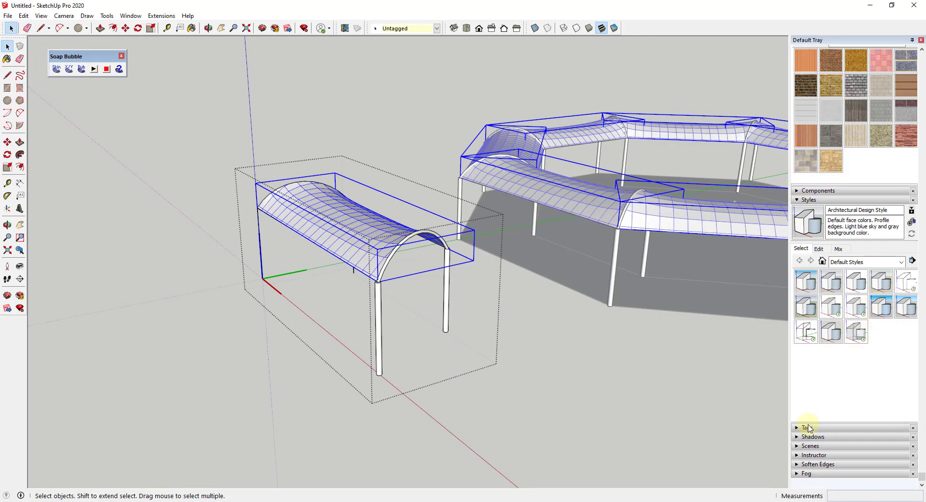
left_click(801, 464)
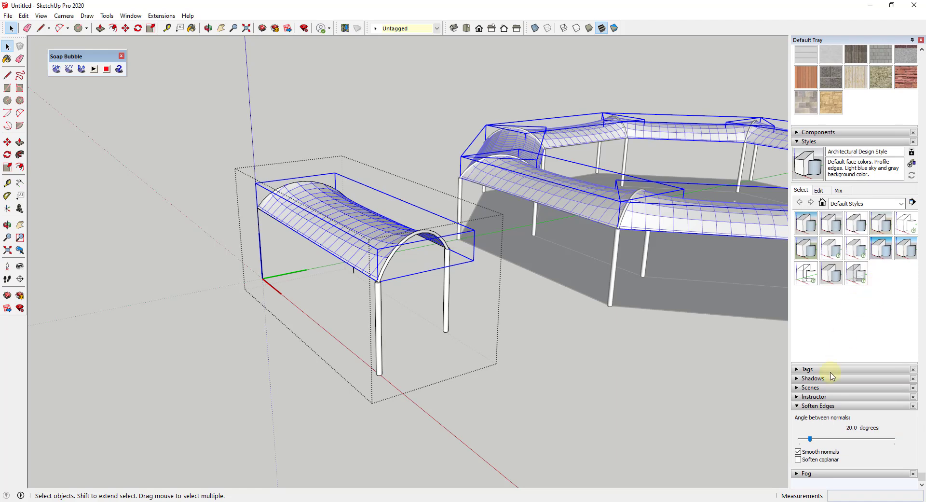
scroll(352, 217, "up", 2)
middle_click_drag(352, 217, 514, 223)
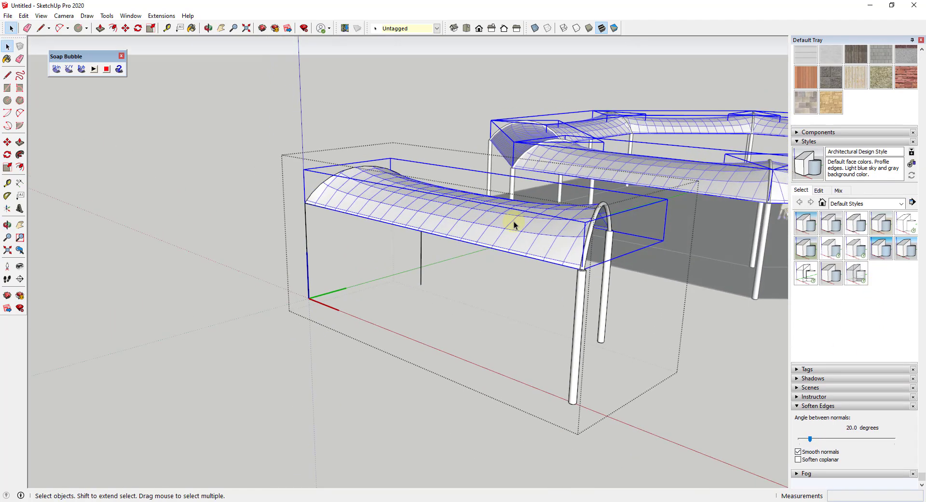
scroll(506, 217, "down", 3)
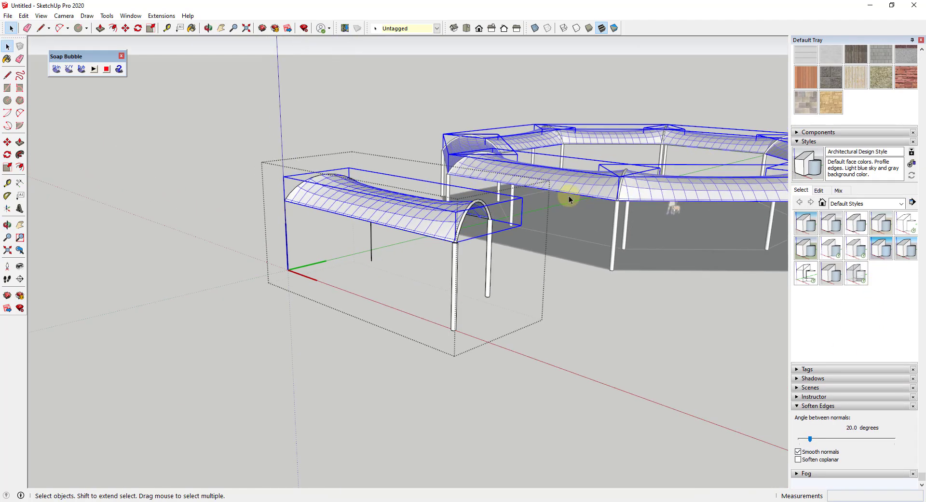
left_click(798, 460)
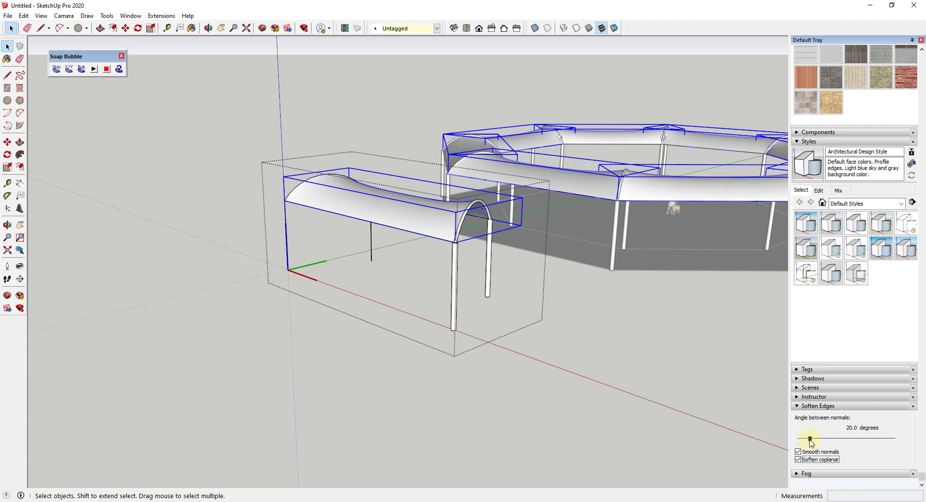
- Close the Canopy Piece component and examine the softened canopy skins on the single bay and around the ring
scroll(417, 232, "up", 2)
middle_click_drag(407, 211, 397, 234)
scroll(175, 202, "down", 6)
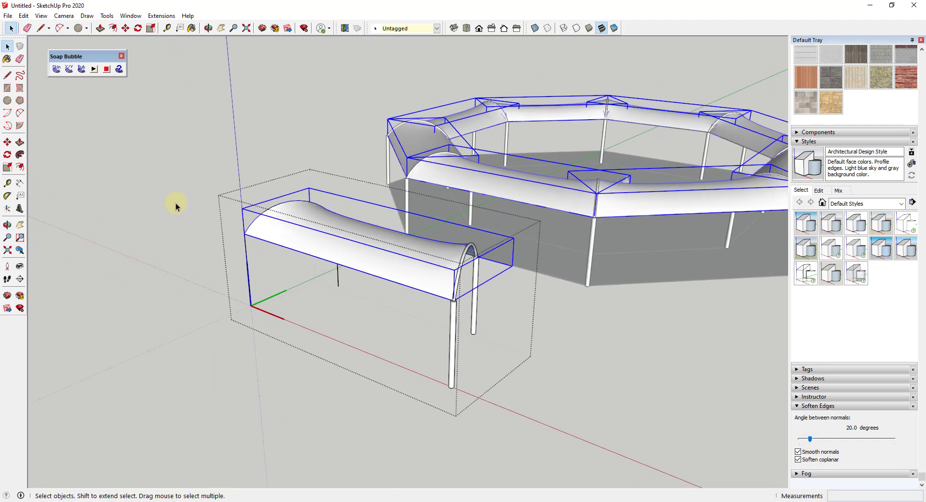
left_click(496, 268)
middle_click_drag(496, 267, 521, 310)
scroll(551, 195, "up", 3)
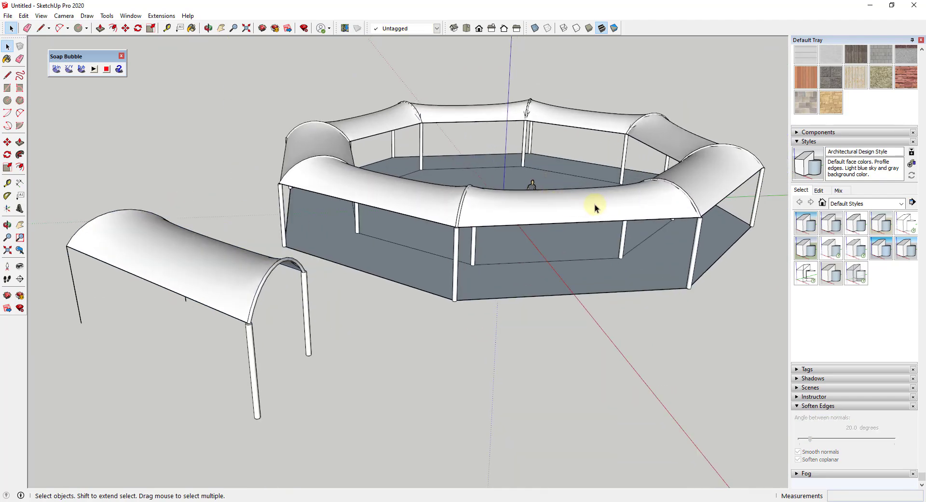
scroll(590, 205, "up", 2)
middle_click_drag(589, 205, 533, 196)
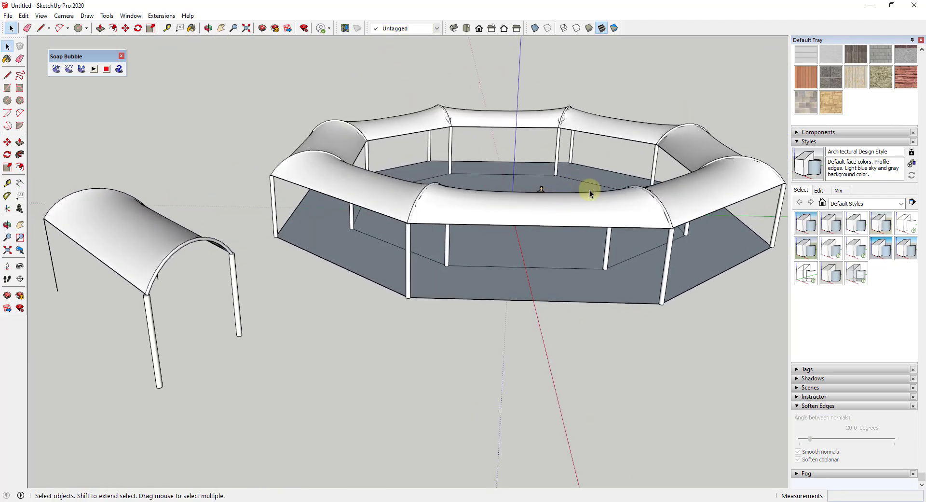
scroll(511, 237, "up", 2)
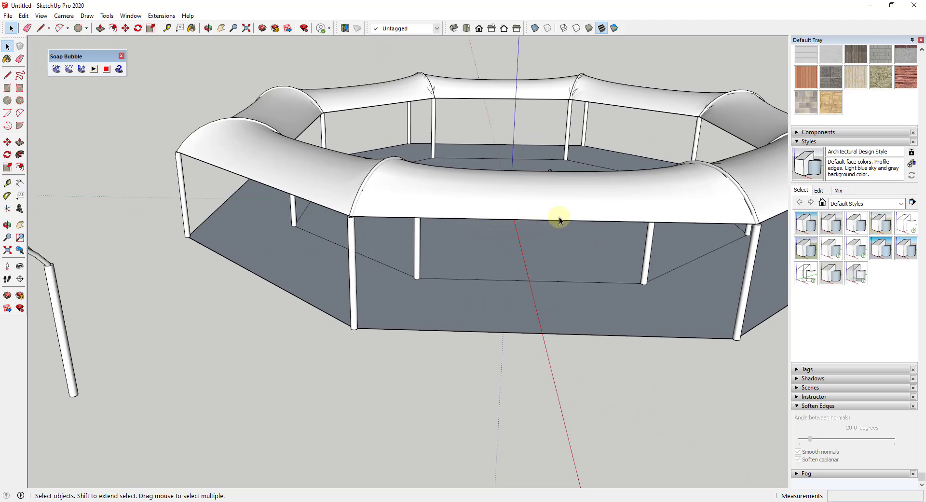
scroll(579, 218, "down", 2)
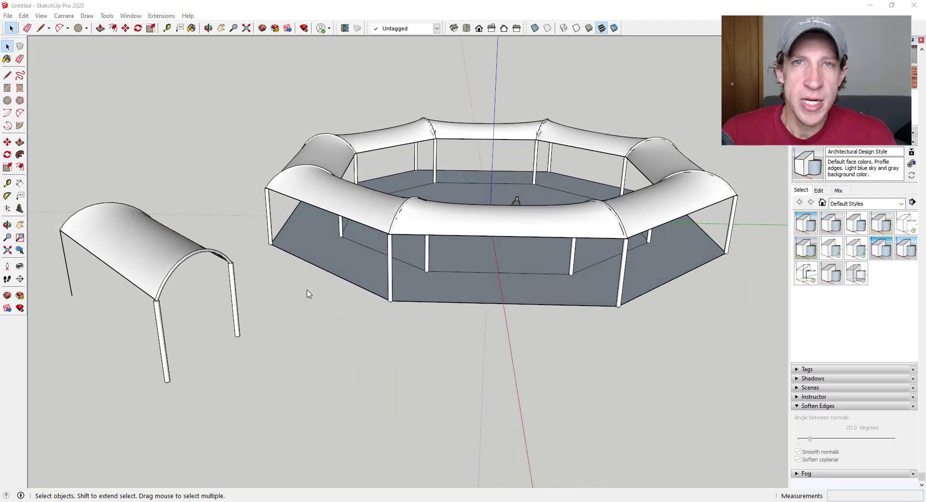